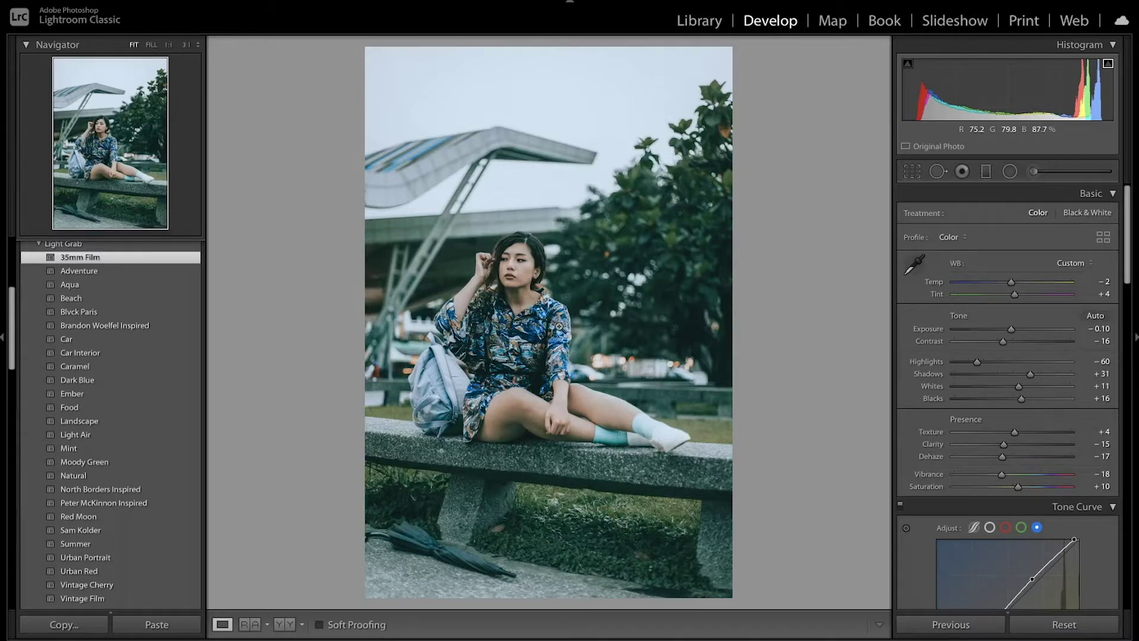
Compare the edited portrait with its unedited version
key("backslash")
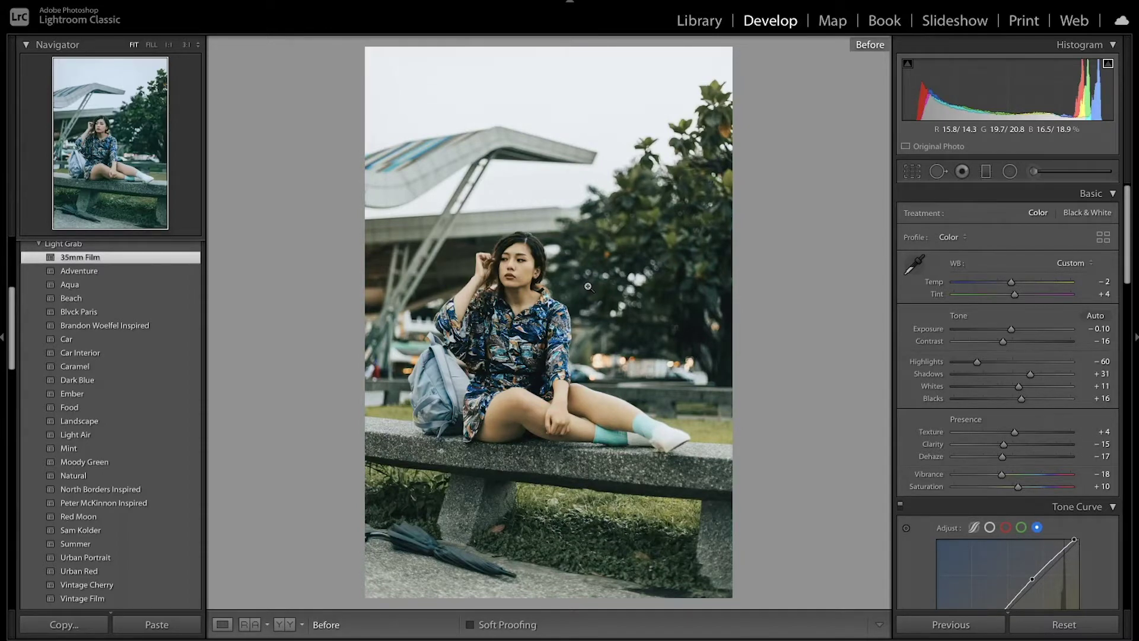
key("backslash")
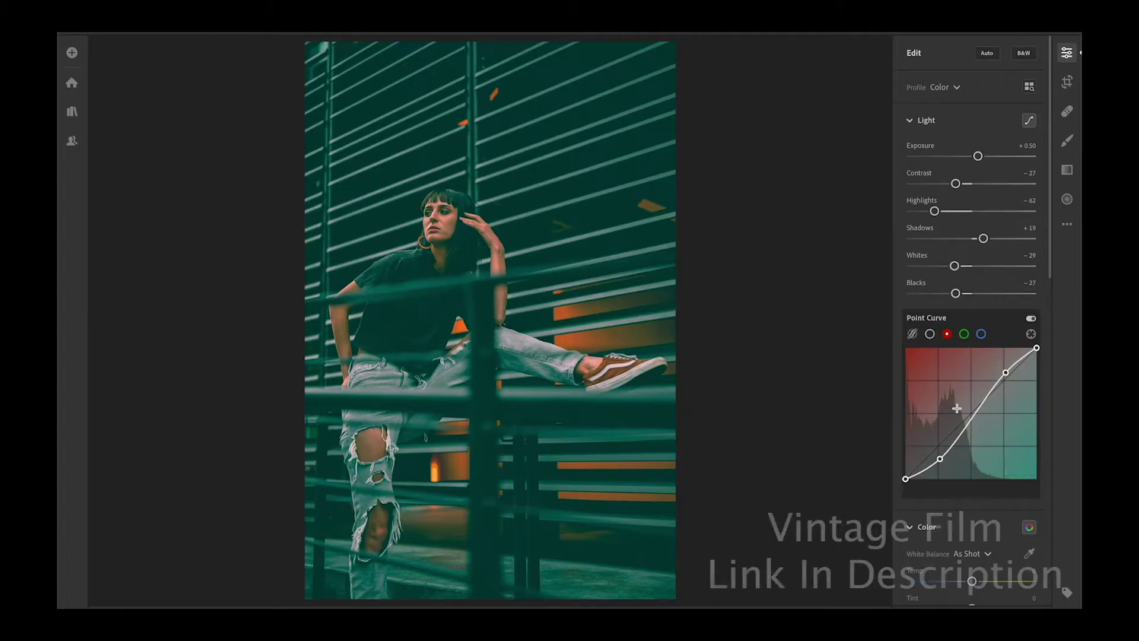
Shape S-curves in the green and blue channels of the point curve, lowering the shadow points and raising the highlight points
left_click(964, 334)
left_click_drag(943, 451, 940, 458)
left_click_drag(1009, 379, 1004, 372)
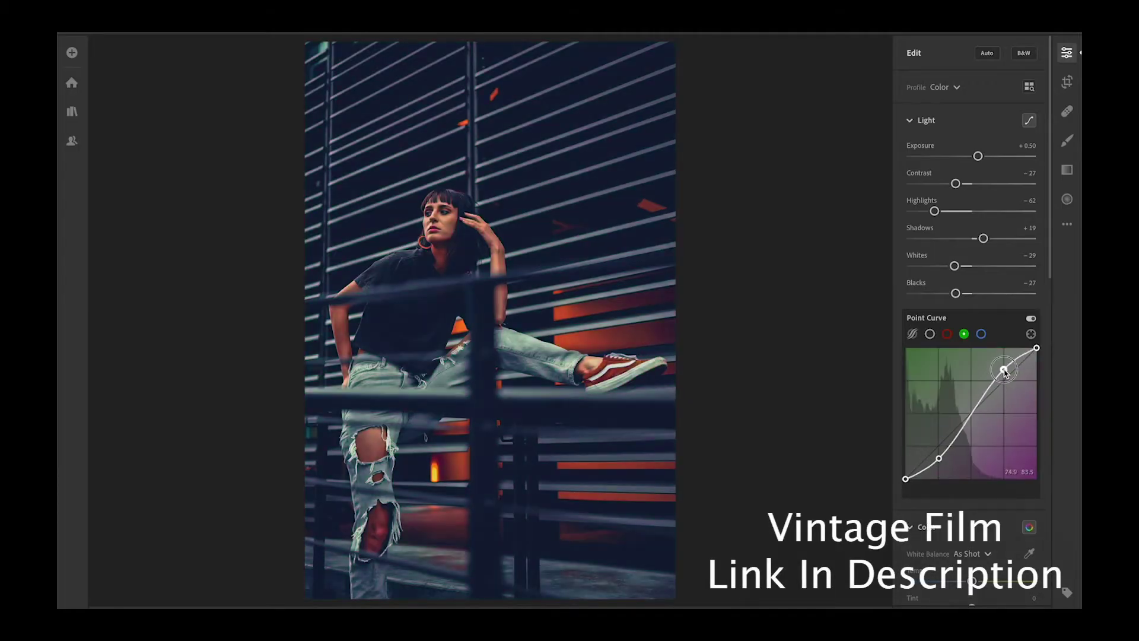
left_click(982, 333)
left_click_drag(941, 458, 1006, 366)
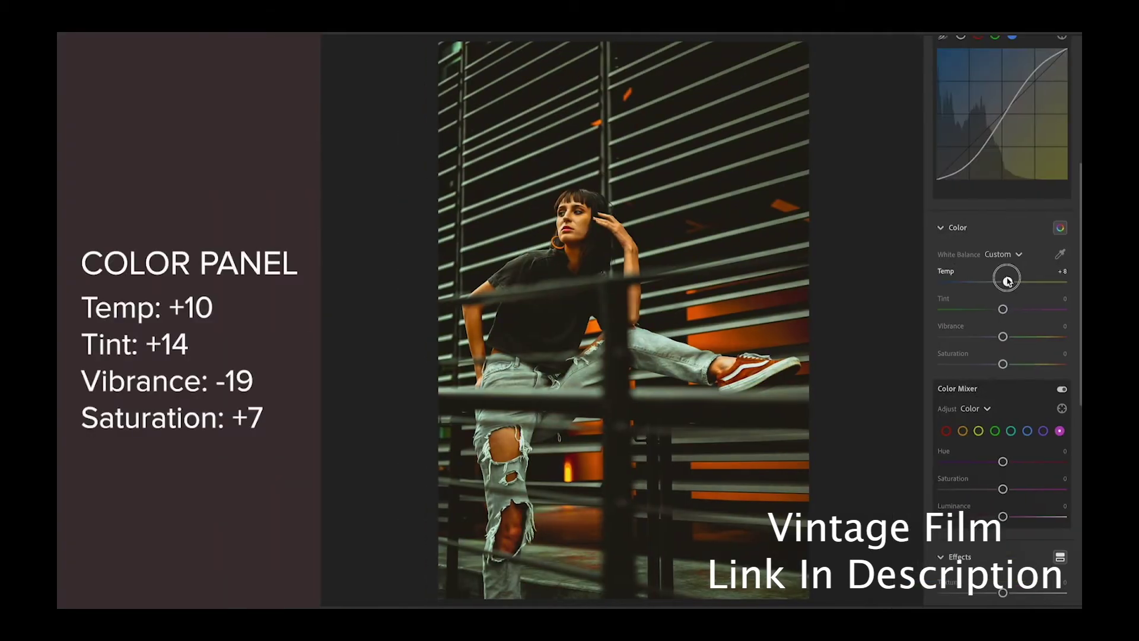
Set Temp to +11, Tint to +14, Vibrance to −19 and Saturation to +7
left_click_drag(1007, 279, 1011, 309)
left_click_drag(1003, 337, 991, 337)
mouse_move(1003, 364)
left_mouse_down()
mouse_move(1007, 348)
mouse_move(997, 373)
left_mouse_up()
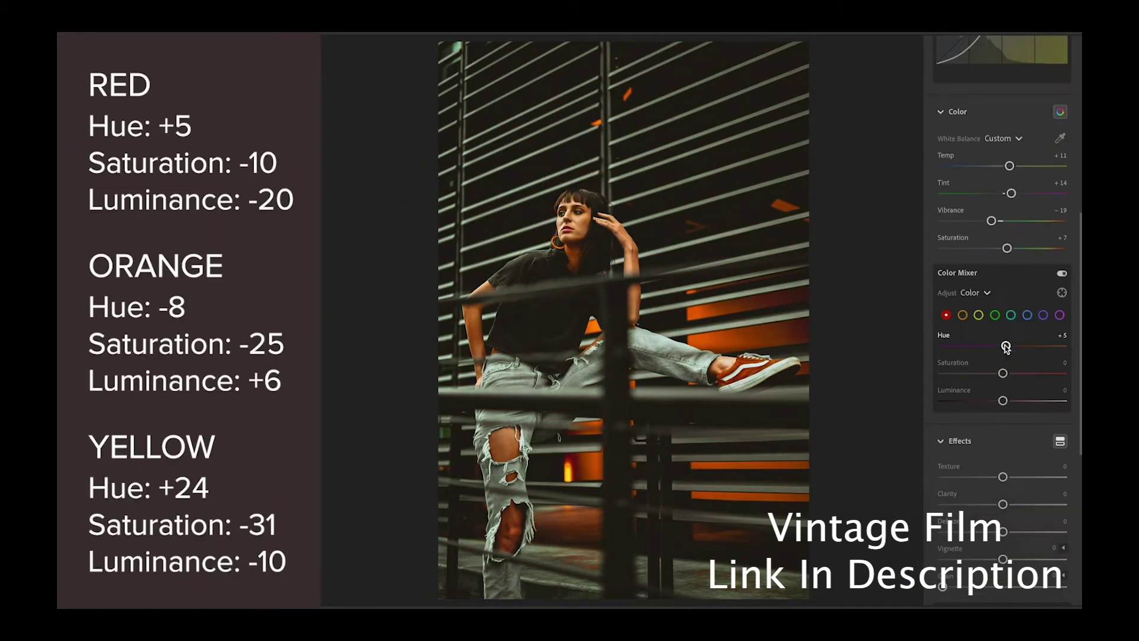
Set Color Mixer hue, saturation and luminance to +5, −10, −20 for red, −8, −25, +6 for orange, and +24, −31, −10 for yellow
left_click_drag(1003, 401, 991, 400)
left_click(962, 314)
left_click_drag(1003, 346, 998, 346)
left_click_drag(1003, 372, 1017, 346)
left_click(979, 315)
left_click_drag(1003, 373, 984, 373)
left_click_drag(1003, 400, 997, 401)
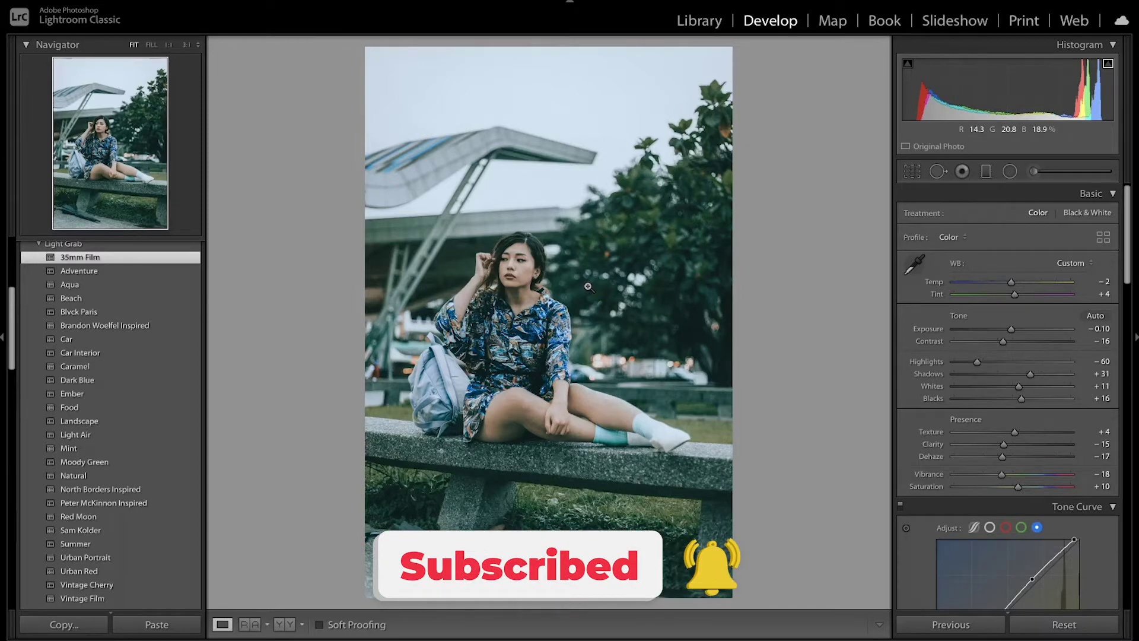
Reset all edits on the bench portrait, and set its white balance to Temp −4 and Tint +5
key("ctrl+shift+r")
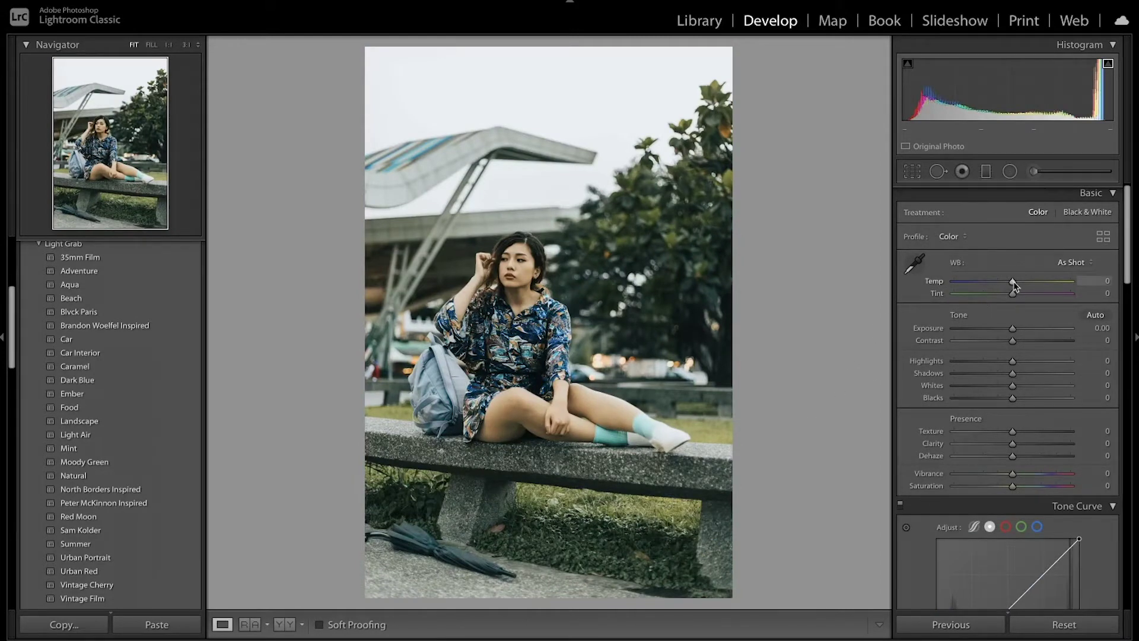
left_click_drag(1014, 286, 1012, 286)
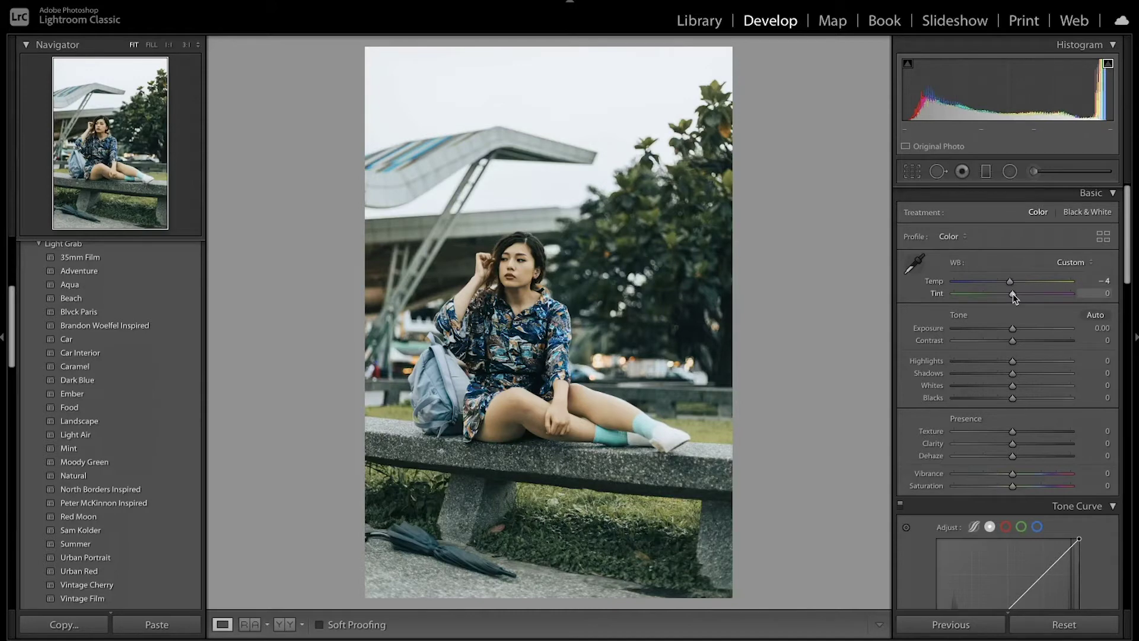
left_click_drag(1013, 293, 1016, 292)
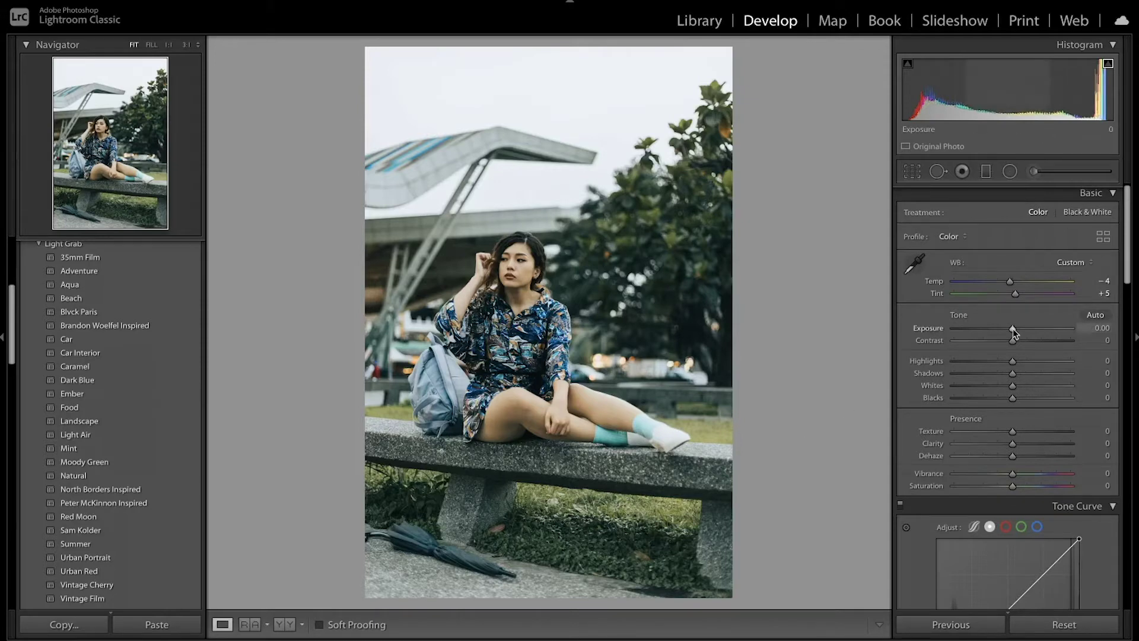
Set Exposure to −0.20, Contrast to −19, Highlights to −59, Shadows to +39, Whites to +17, Blacks to +13 and Texture to +4
left_click_drag(1014, 333, 1012, 333)
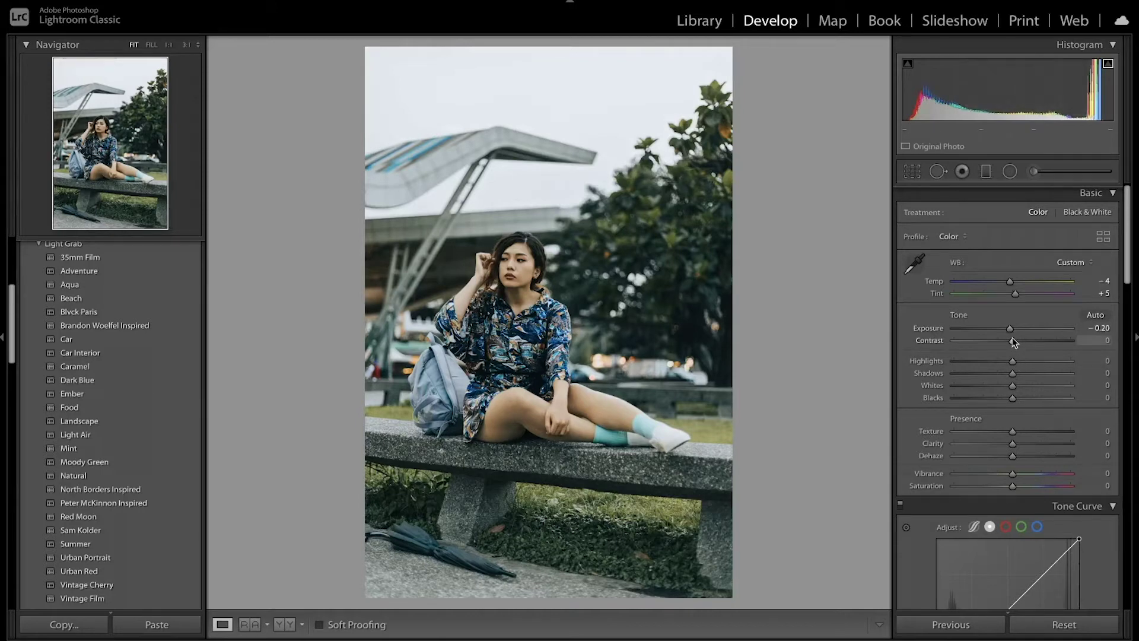
left_click_drag(1013, 341, 1001, 341)
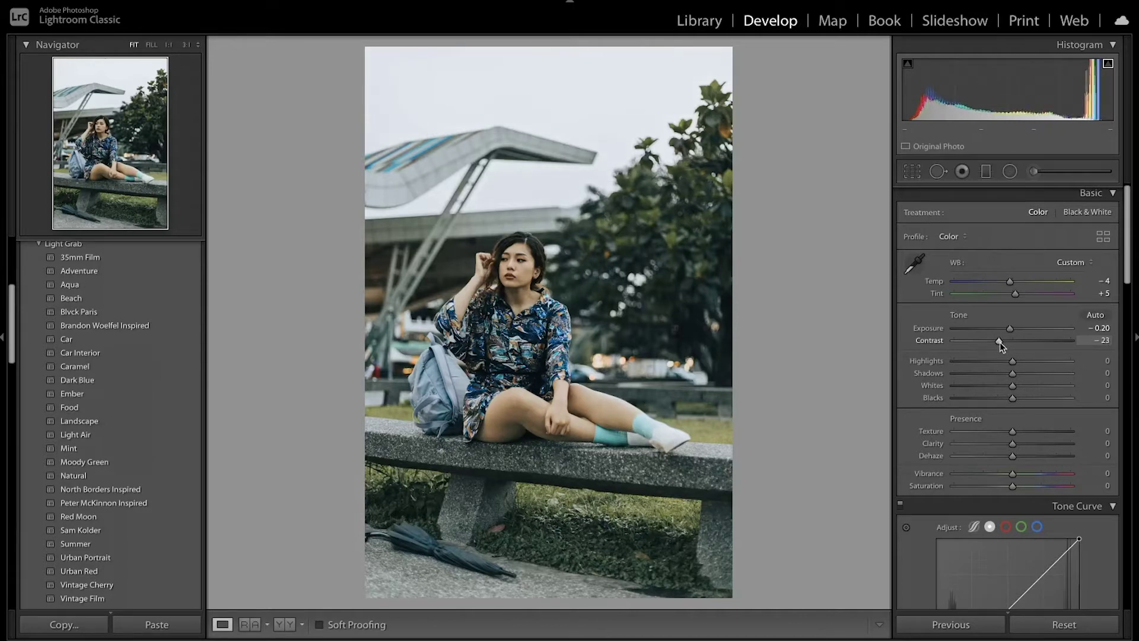
left_click_drag(1000, 342, 979, 363)
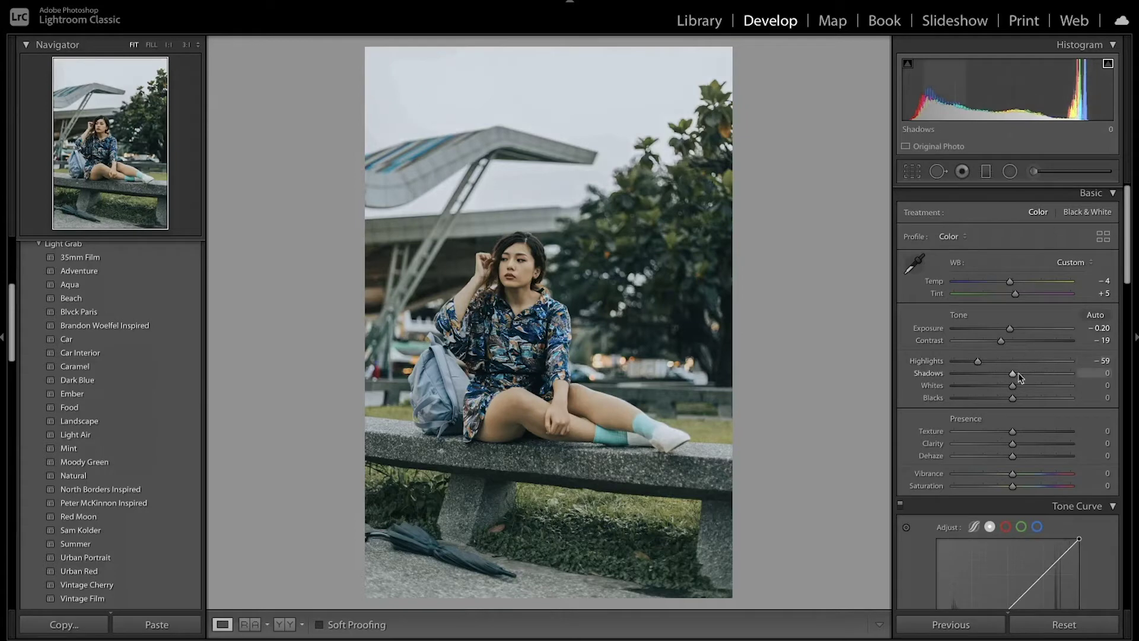
left_click_drag(1013, 375, 1039, 376)
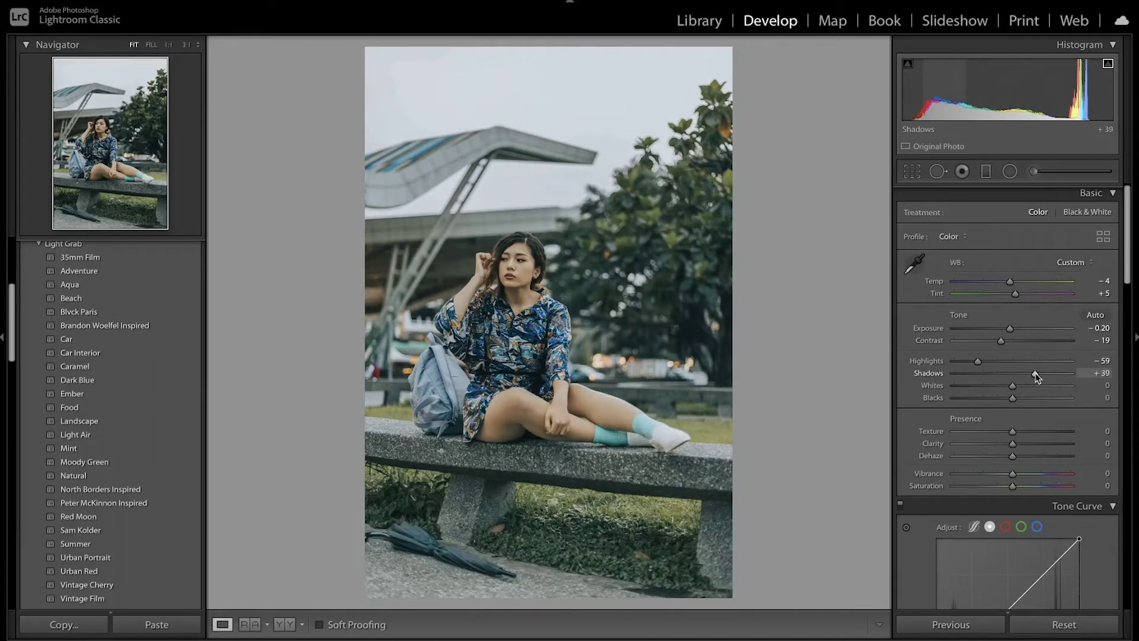
left_click_drag(1013, 388, 1016, 435)
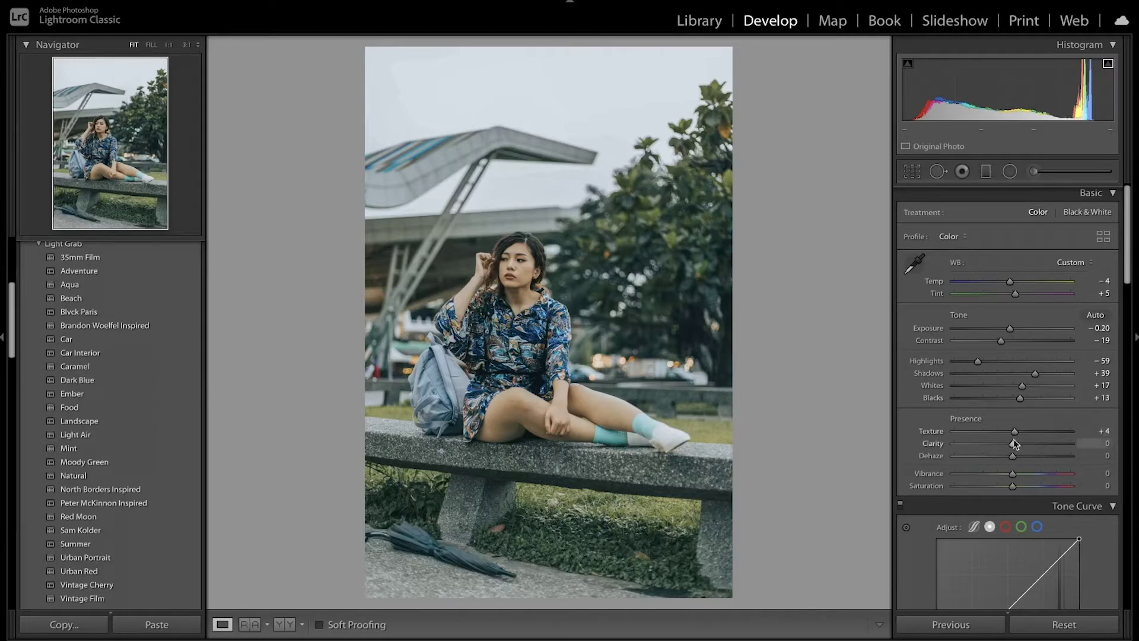
Set Clarity to −13, Dehaze to −12, Vibrance to −17 and Saturation to +10, and compare the result with the original photo
left_click_drag(1013, 444, 1007, 456)
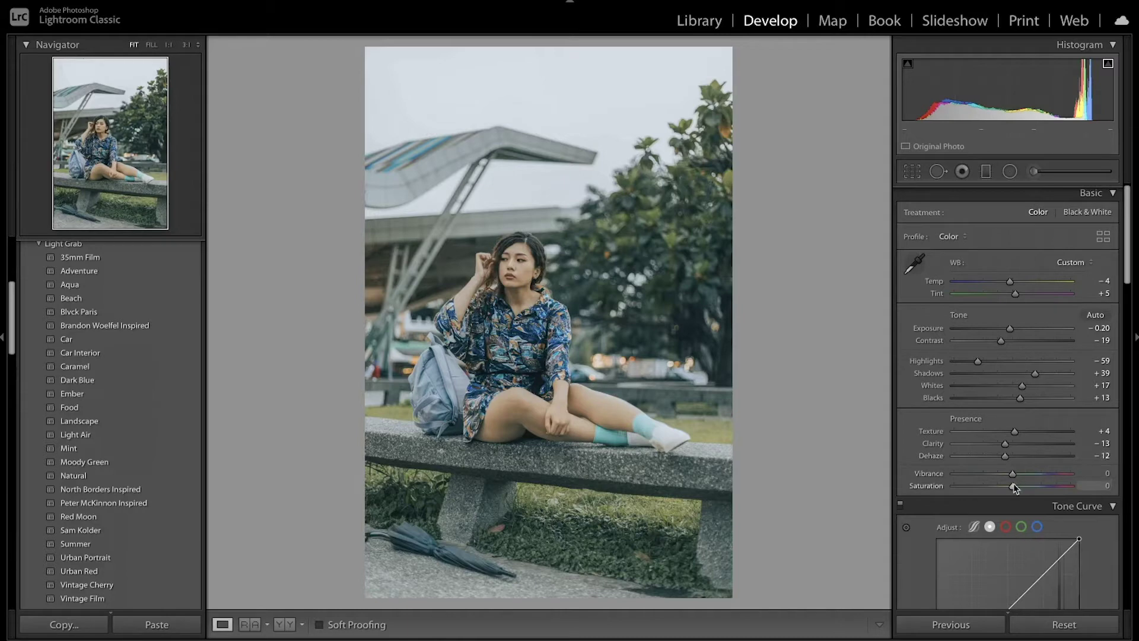
mouse_move(1013, 479)
left_mouse_down()
mouse_move(1002, 474)
mouse_move(1021, 490)
left_mouse_up()
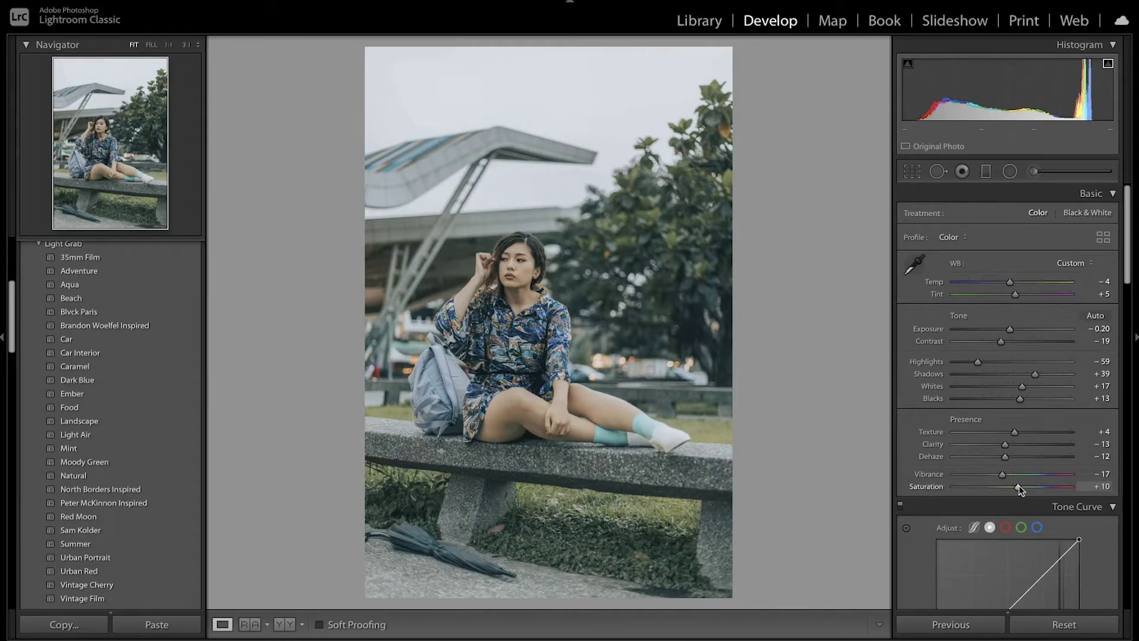
key("backslash")
key("backslash")
Shape the combined RGB tone curve with input/output points 0/21, 48/31, 190/200 and 255/244, and compare the photo without the curve
scroll(959, 440, "down", 5)
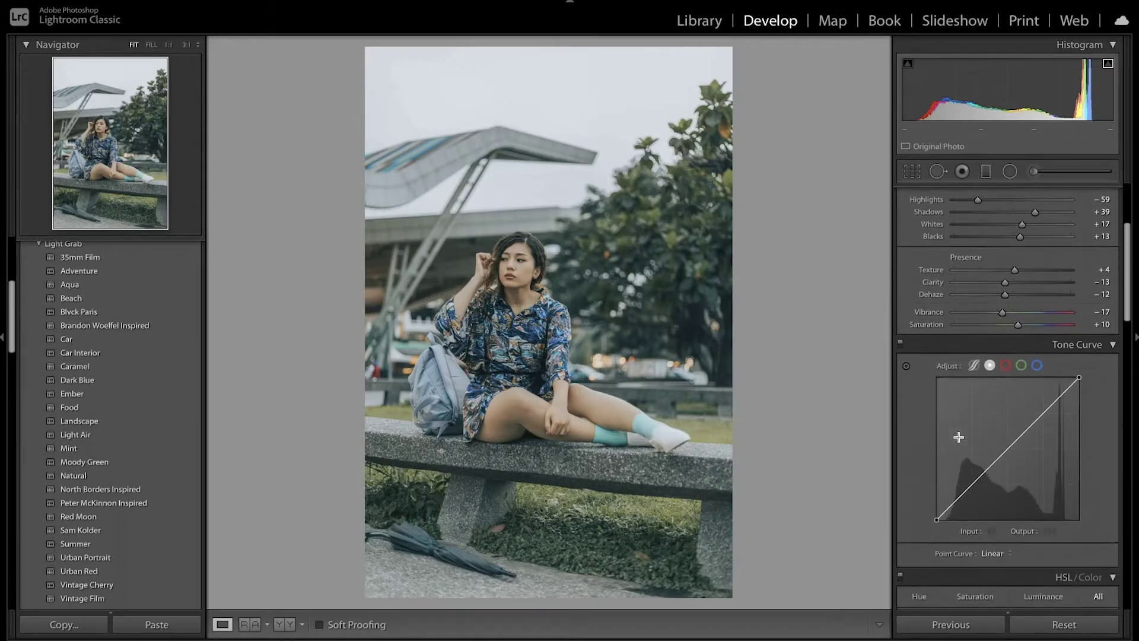
scroll(959, 437, "down", 1)
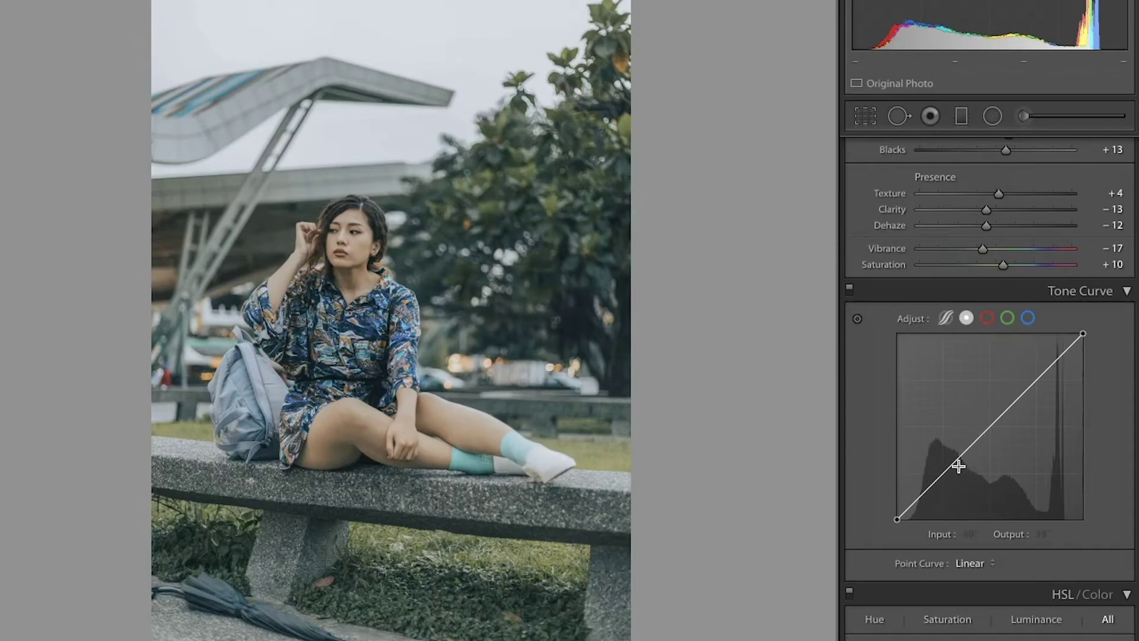
left_click_drag(898, 520, 894, 505)
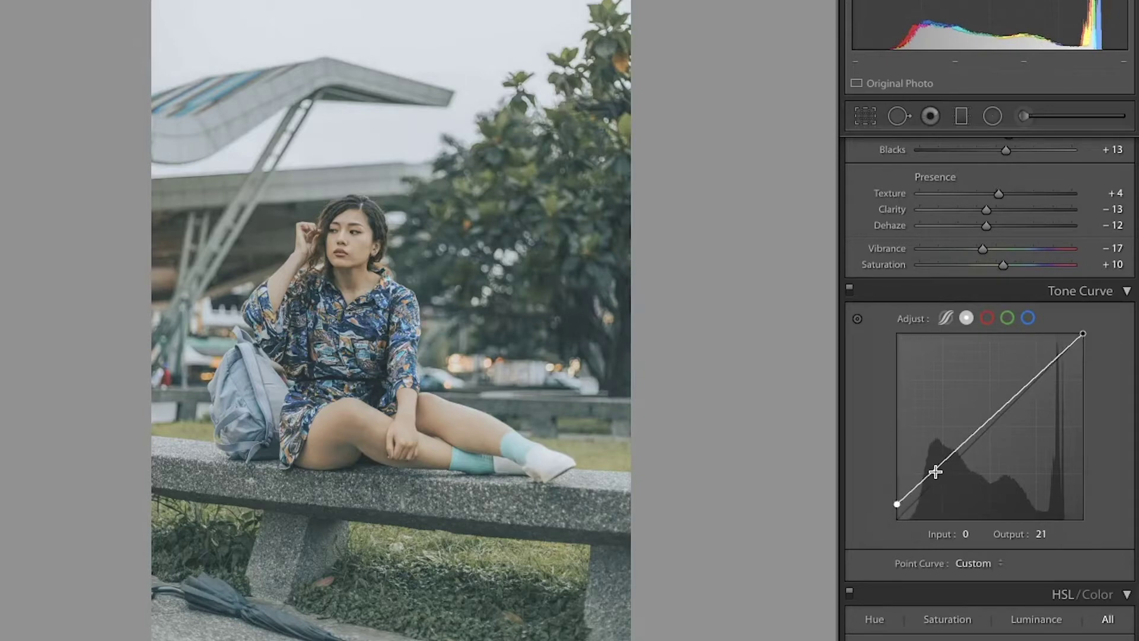
left_click(936, 471)
left_click_drag(937, 473, 927, 500)
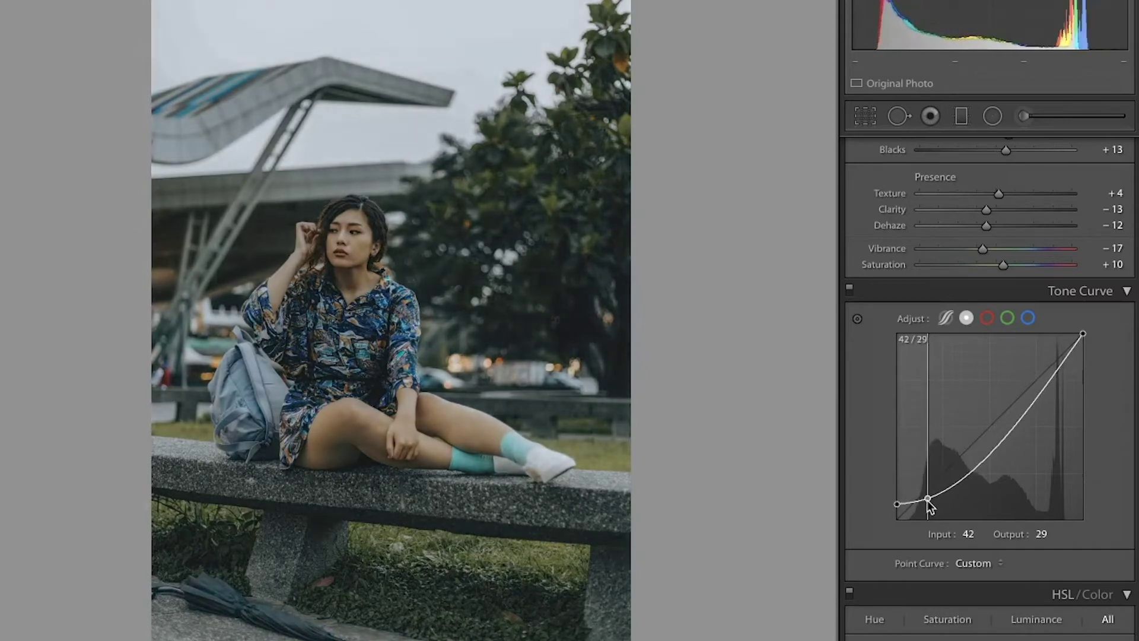
left_click_drag(930, 502, 934, 500)
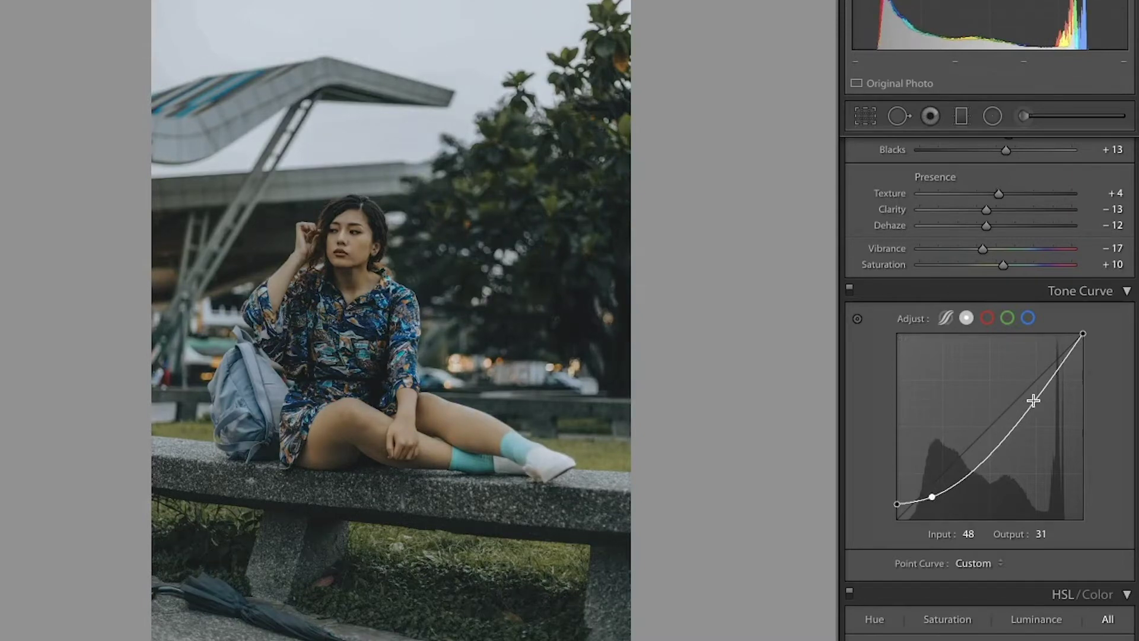
left_click_drag(1035, 403, 1039, 375)
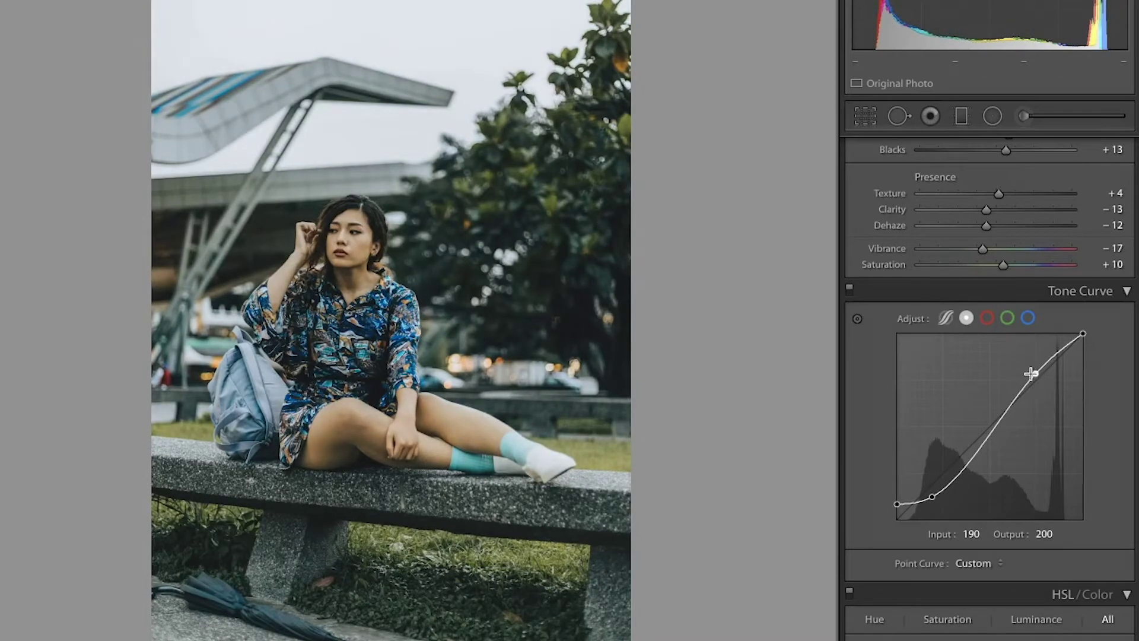
left_click_drag(1084, 334, 1103, 347)
left_click(850, 290)
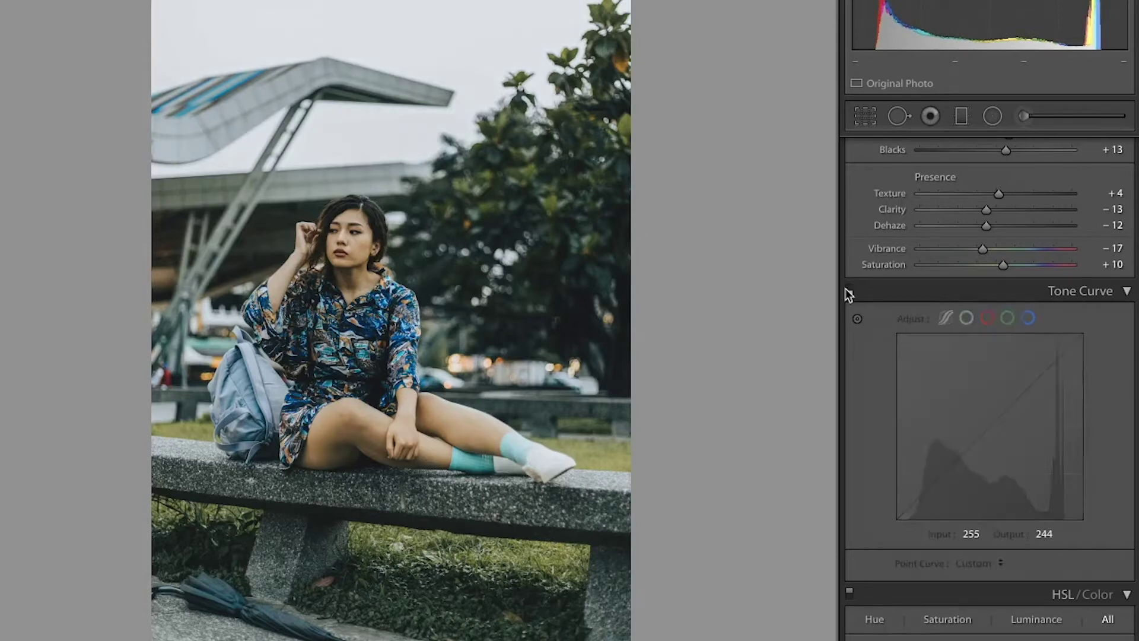
left_click(849, 290)
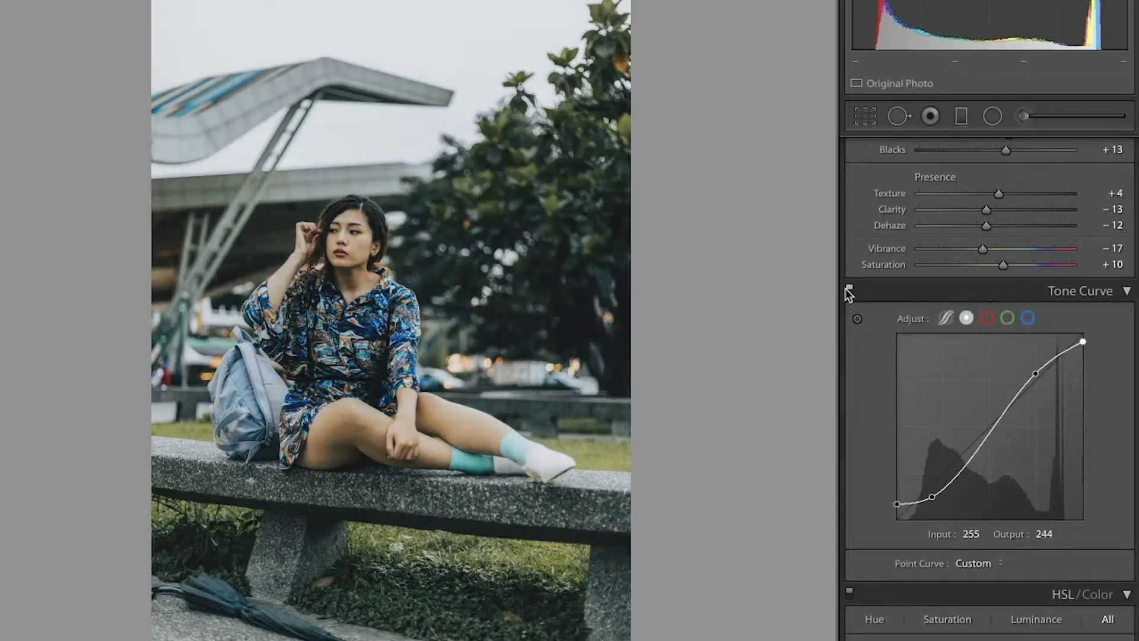
Set the red channel curve's white point to 255/241, add a point at 89/90, and compare the photo without the tone curve
left_click(987, 319)
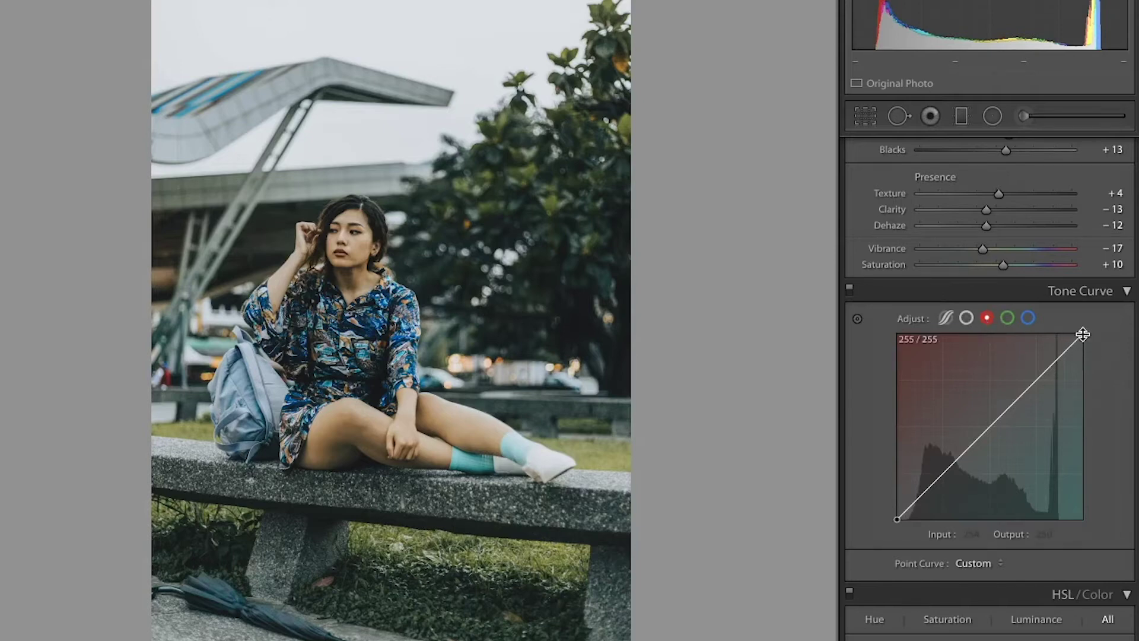
left_click_drag(1085, 337, 1099, 344)
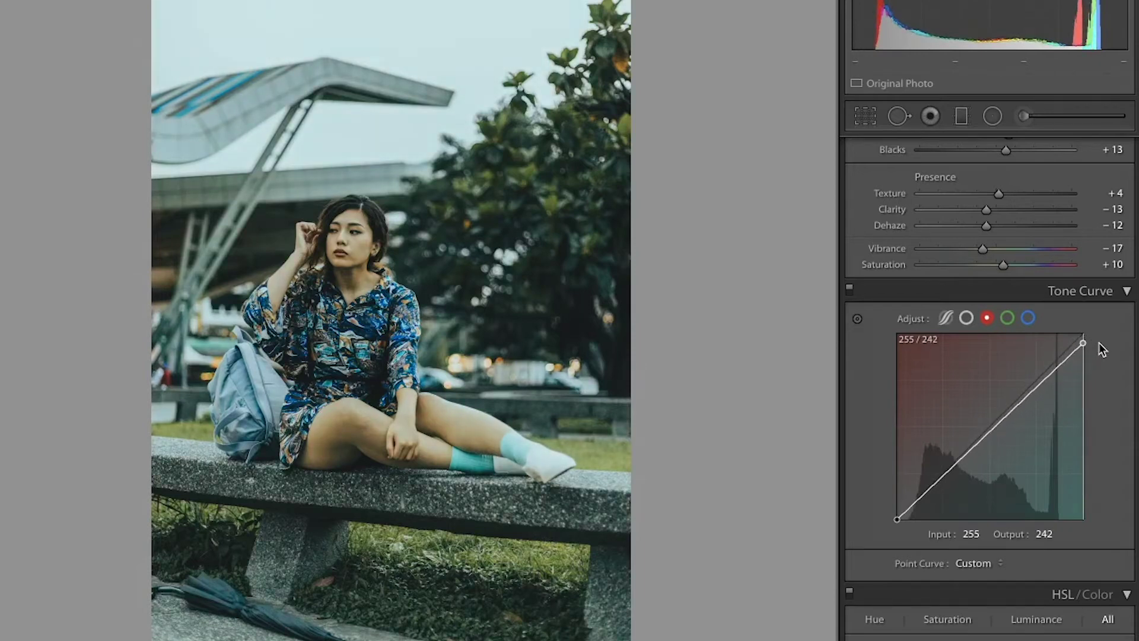
left_click_drag(1082, 343, 1083, 344)
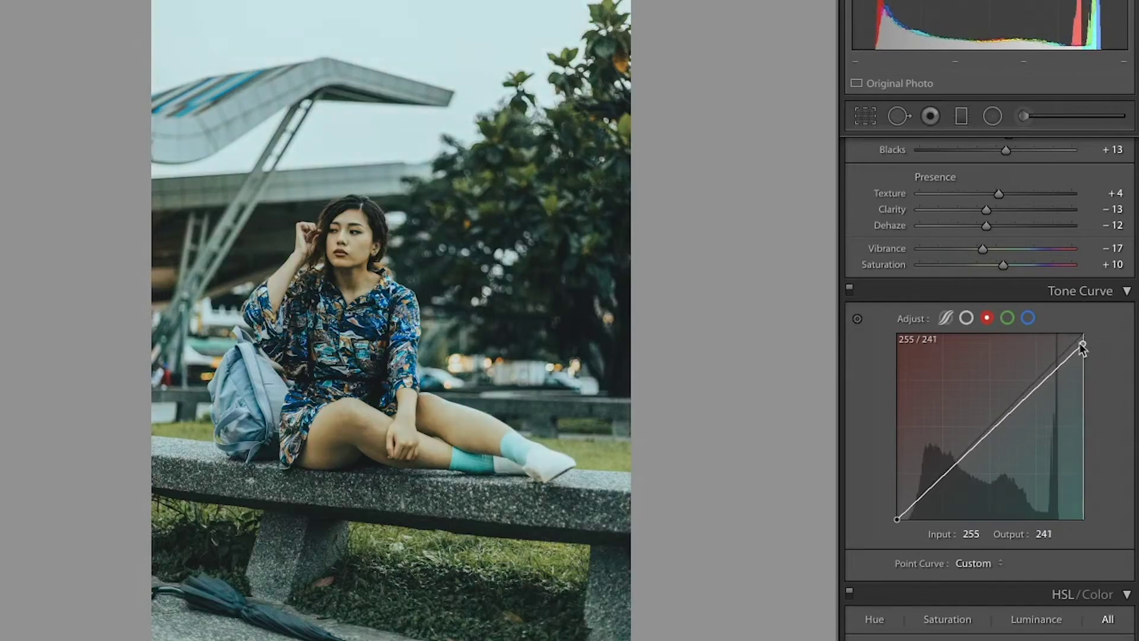
left_click(963, 457)
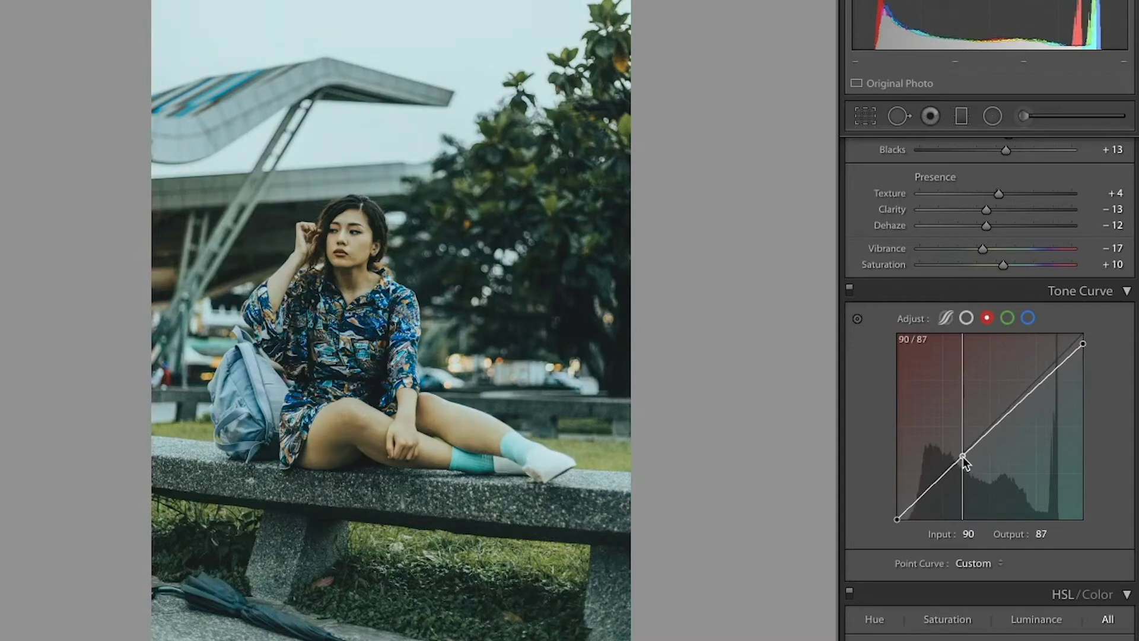
left_click_drag(963, 458, 963, 457)
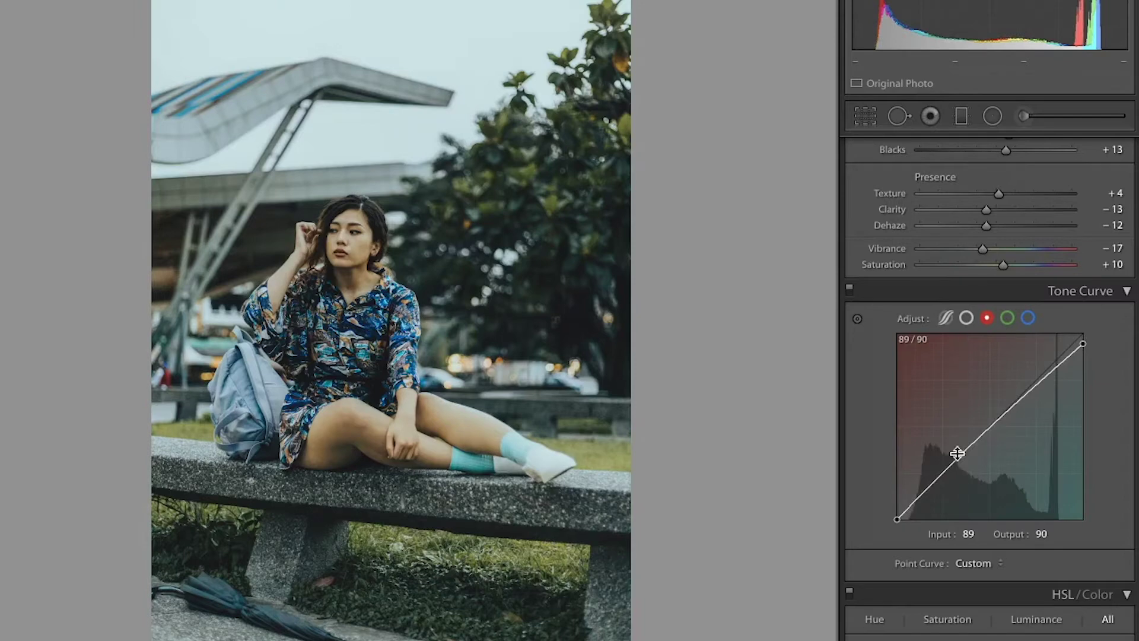
left_click(850, 289)
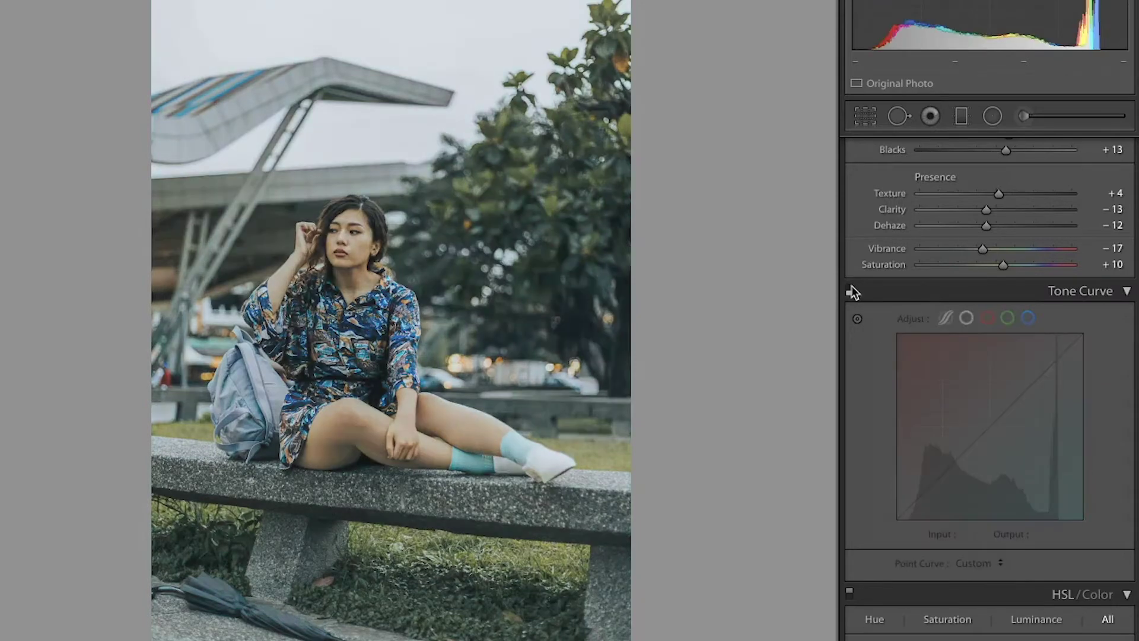
left_click(850, 290)
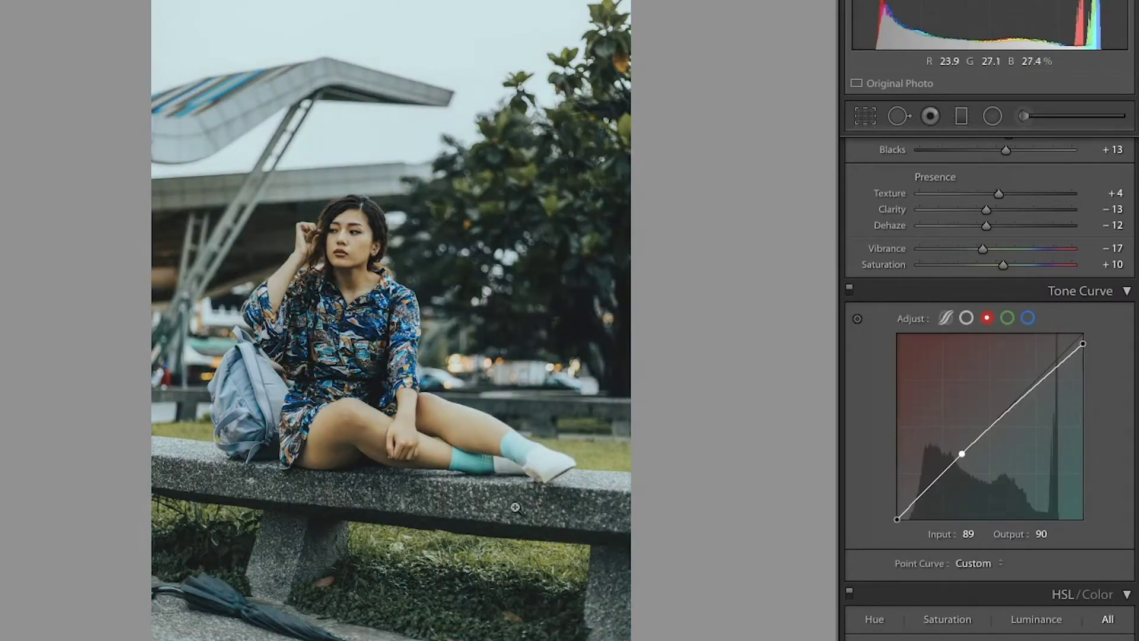
Add points at 193/187 and 60/62 to the green channel of the tone curve
left_click(1008, 319)
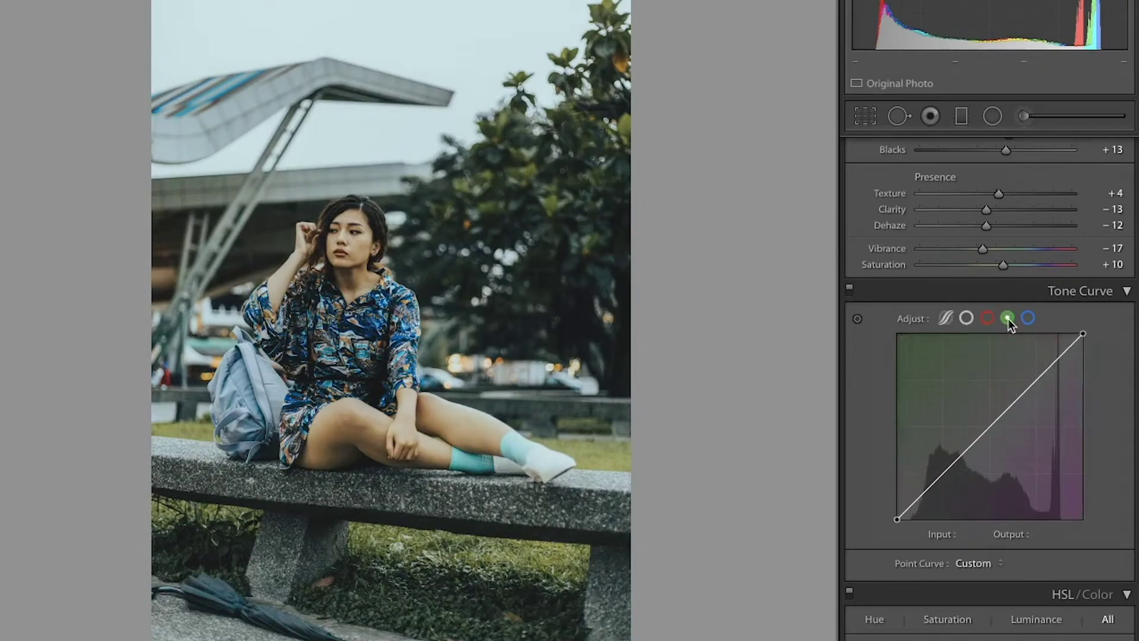
left_click(1081, 336)
left_click_drag(1037, 379, 1038, 384)
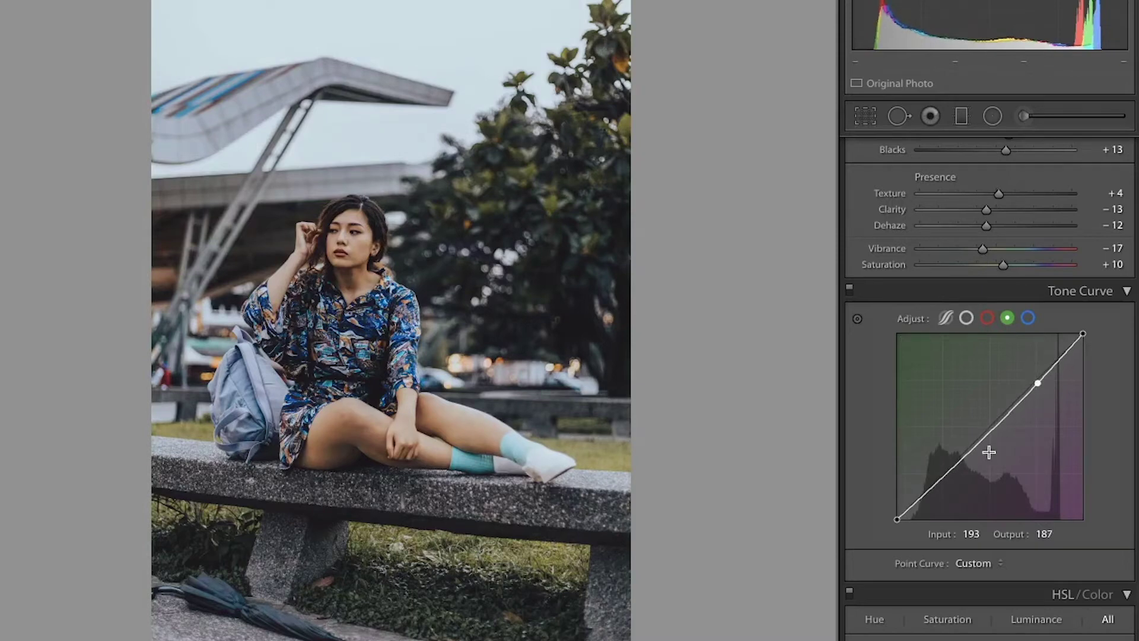
left_click(944, 477)
left_click_drag(944, 478, 942, 476)
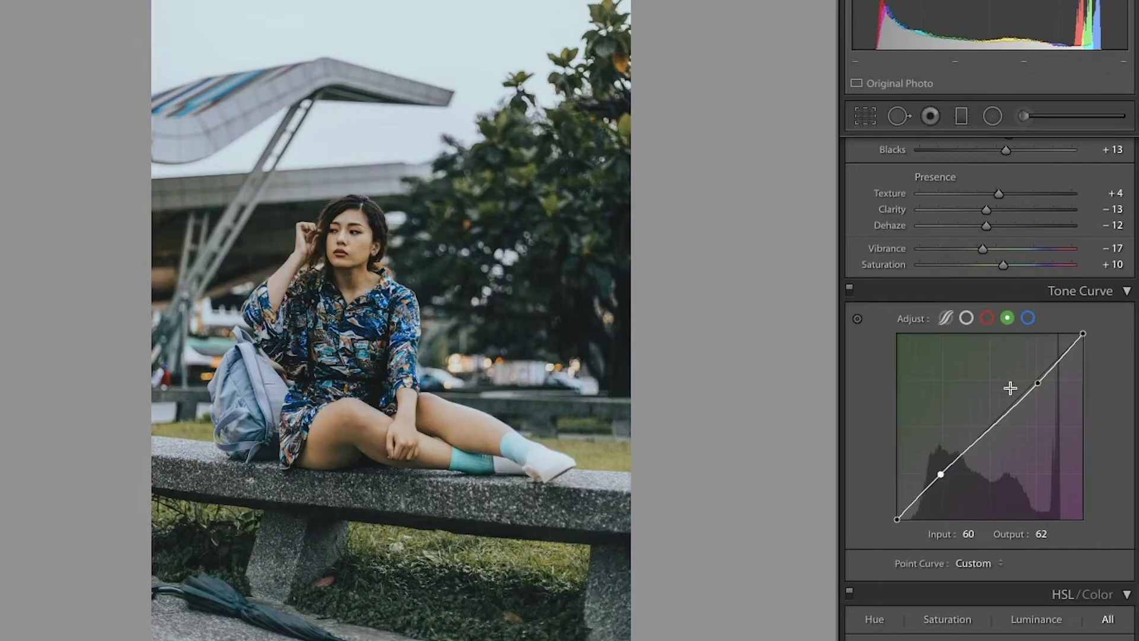
Set the blue channel curve's white point to 245/255, add points at 172/182 and 70/65, and compare the photo without the tone curve
left_click(1029, 319)
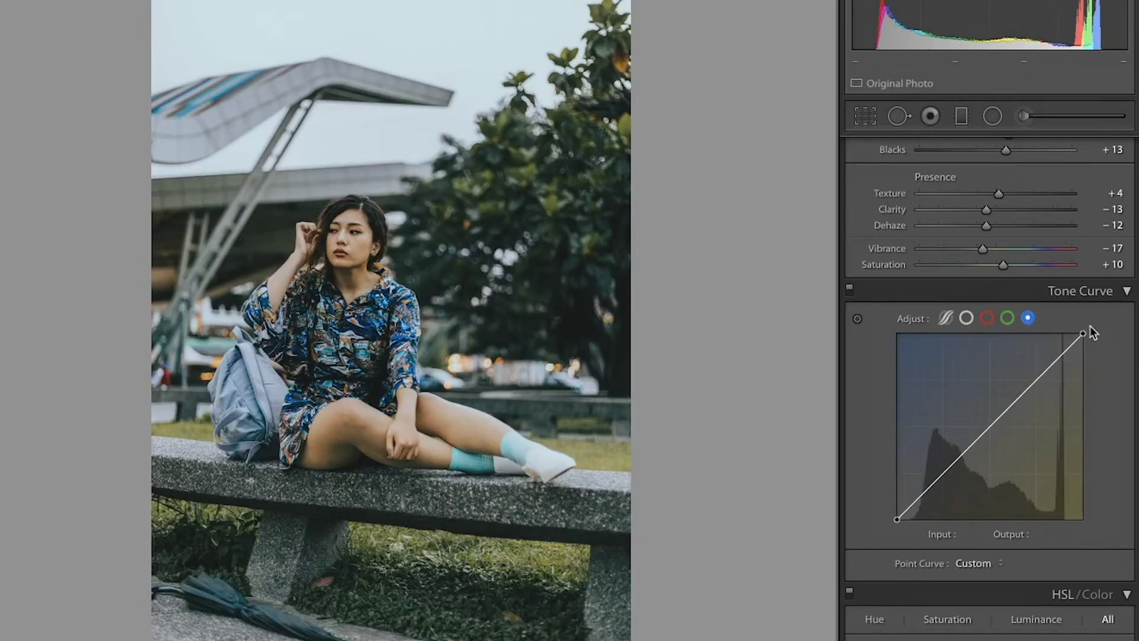
left_click_drag(1084, 332, 1080, 337)
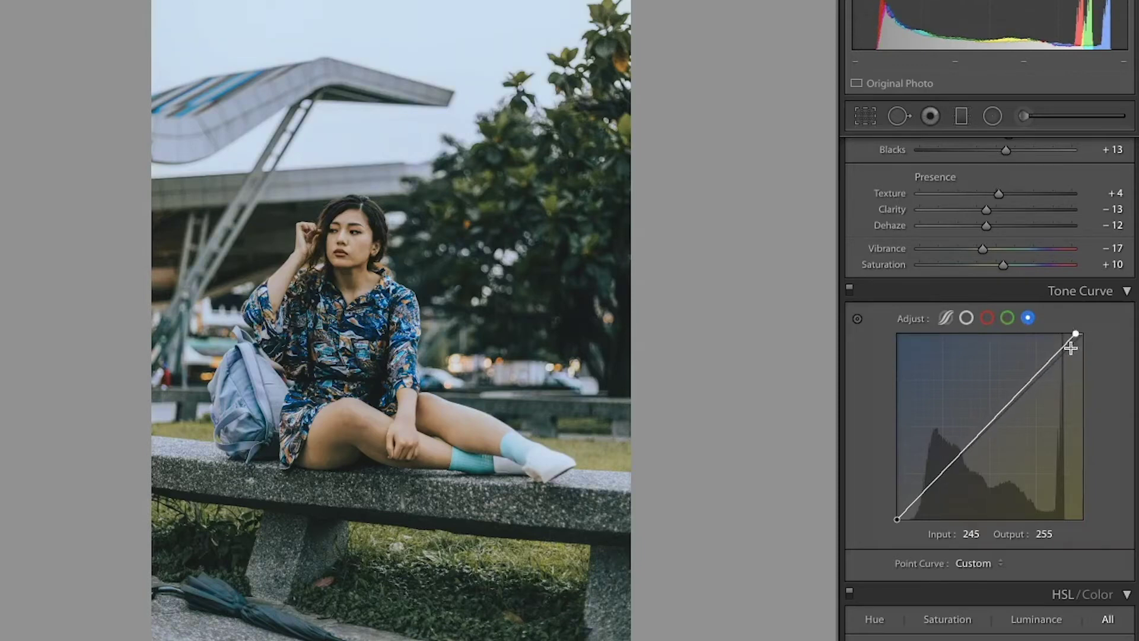
left_click(1032, 383)
left_click_drag(1033, 387, 1024, 388)
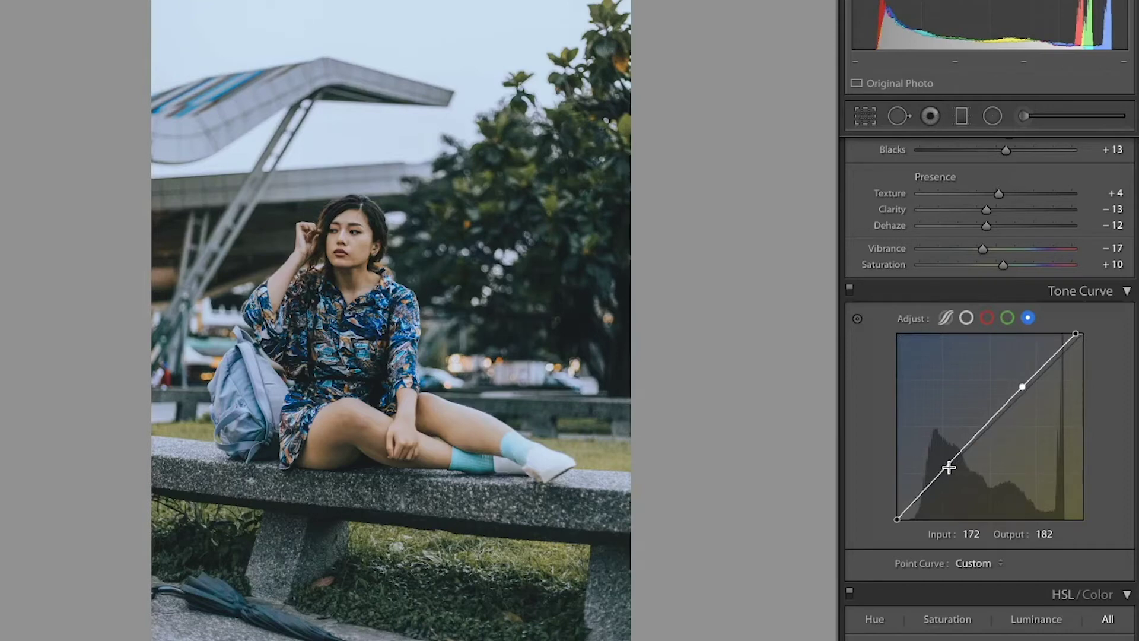
left_click_drag(949, 467, 949, 473)
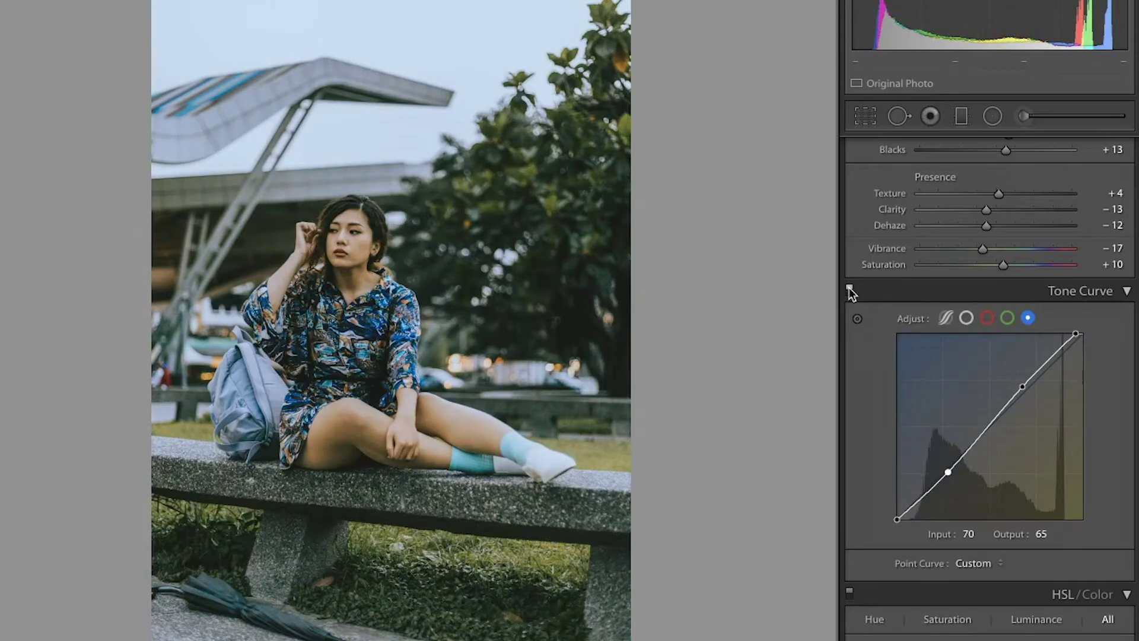
left_click(850, 289)
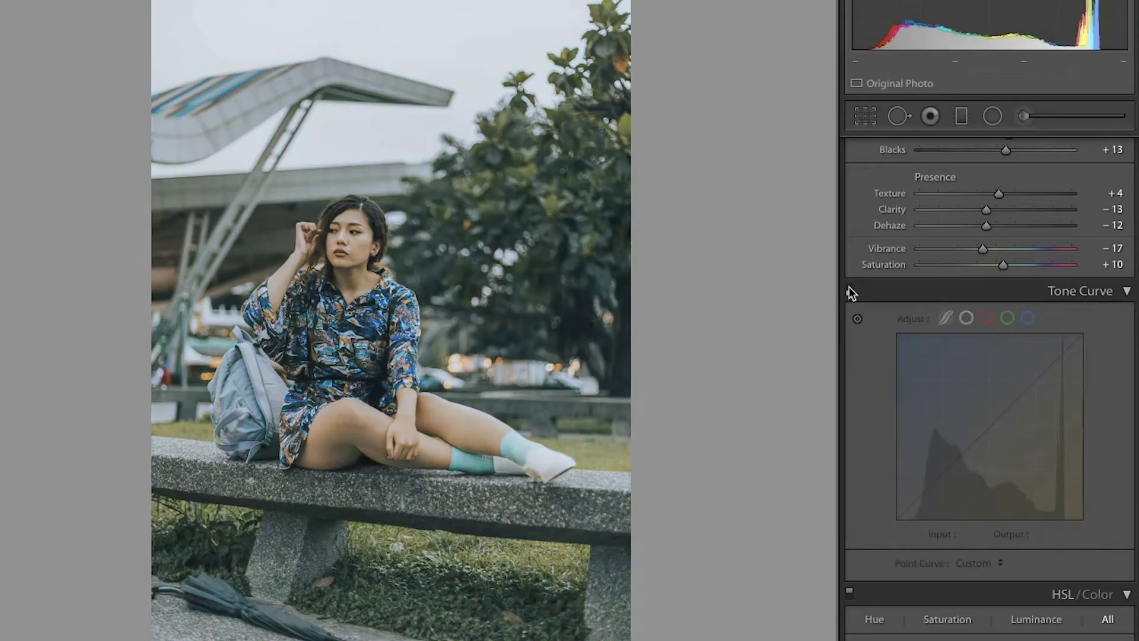
left_click(850, 290)
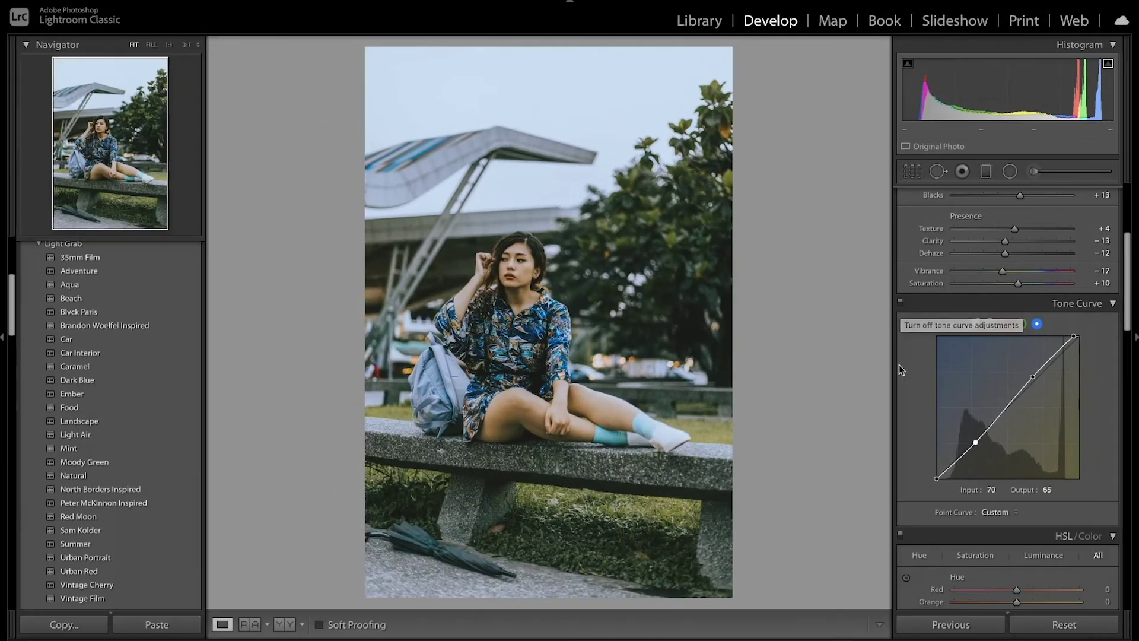
Set red/orange HSL values to hue +24/−14, saturation +10/−14 and luminance −10/+9, and compare the photo without the HSL adjustments
scroll(914, 386, "down", 5)
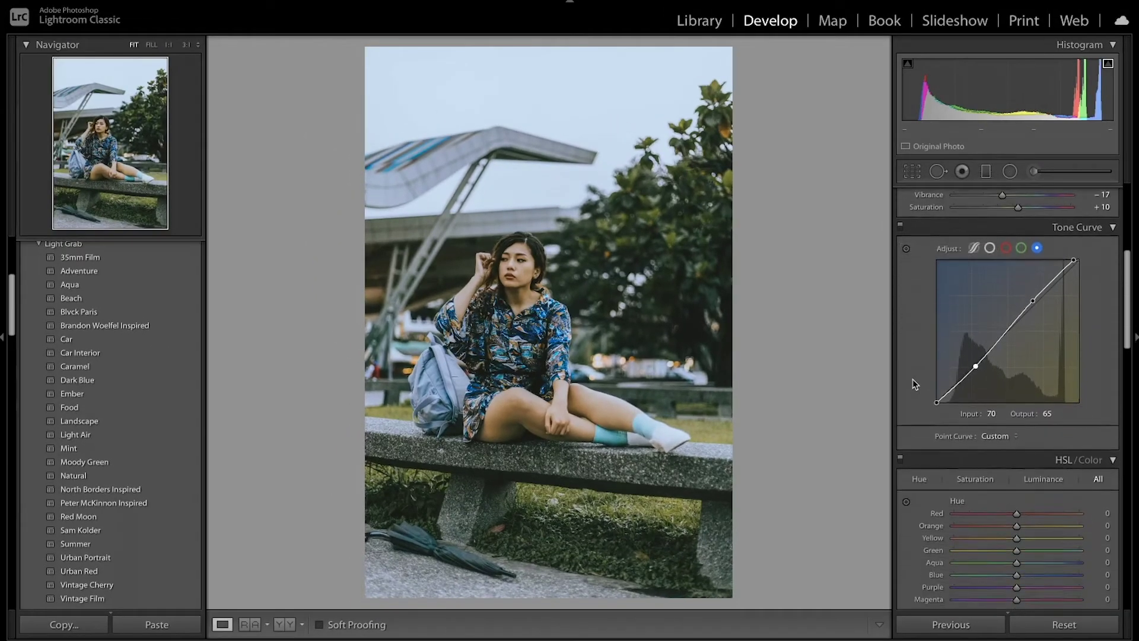
scroll(914, 384, "down", 5)
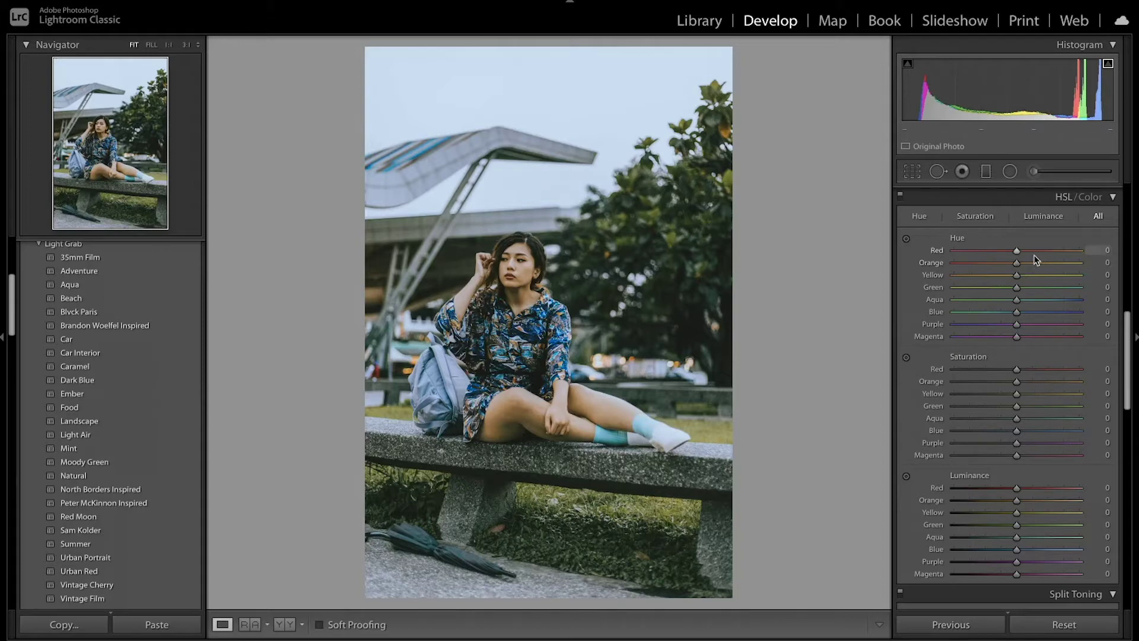
mouse_move(1017, 252)
left_mouse_down()
mouse_move(1032, 253)
mouse_move(1008, 264)
left_mouse_up()
left_click_drag(1017, 371, 1023, 372)
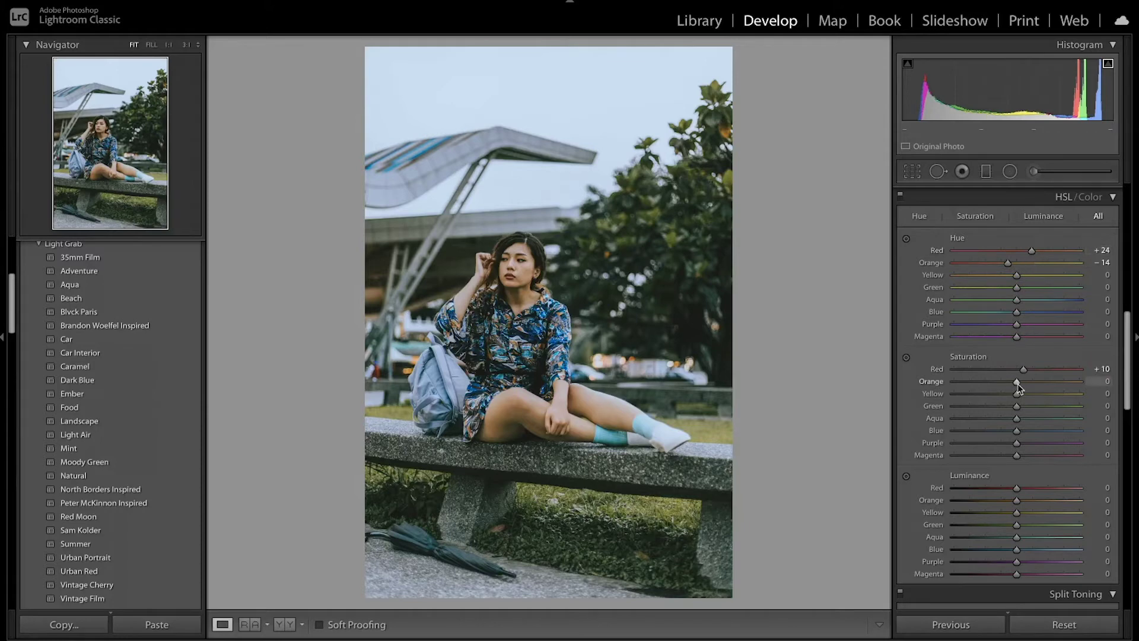
left_click_drag(1017, 384, 1009, 385)
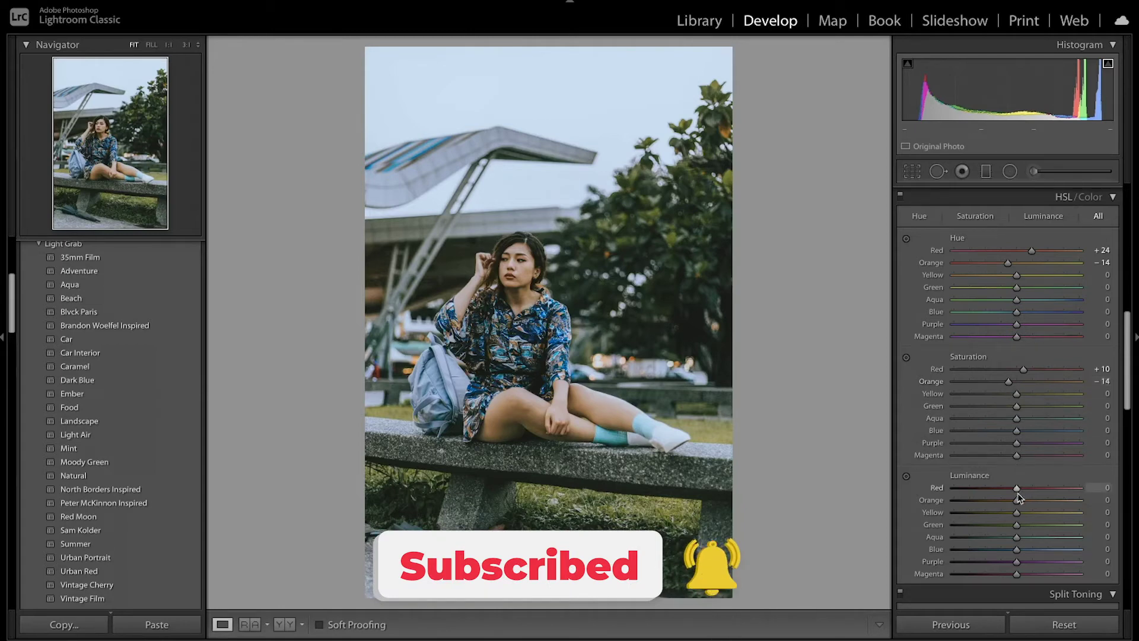
left_click_drag(1017, 488, 1022, 502)
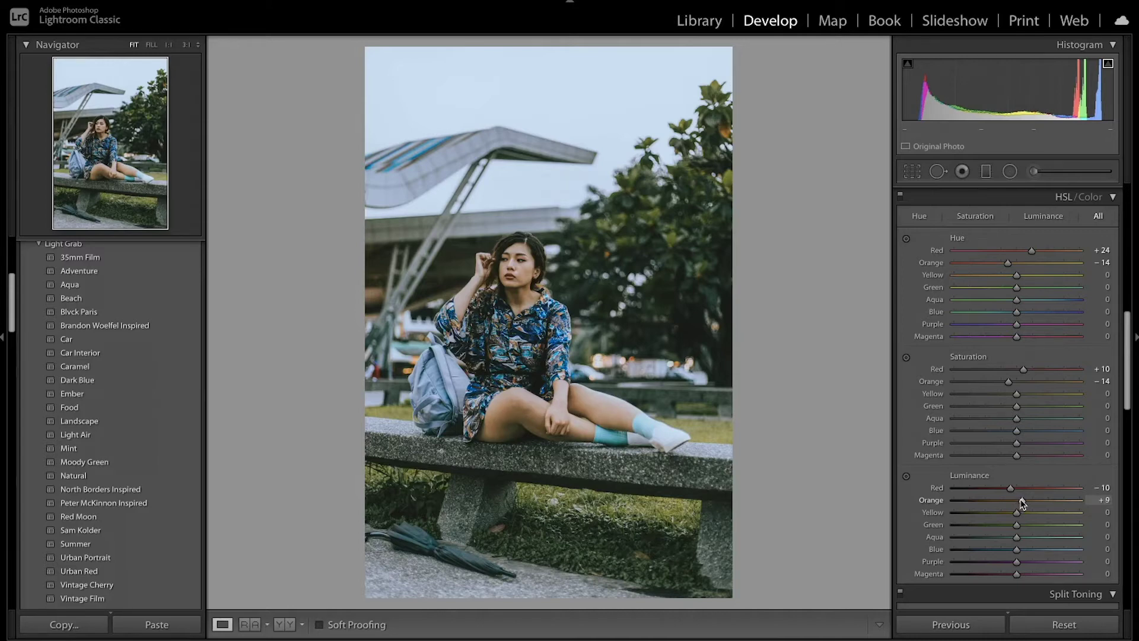
left_click(900, 197)
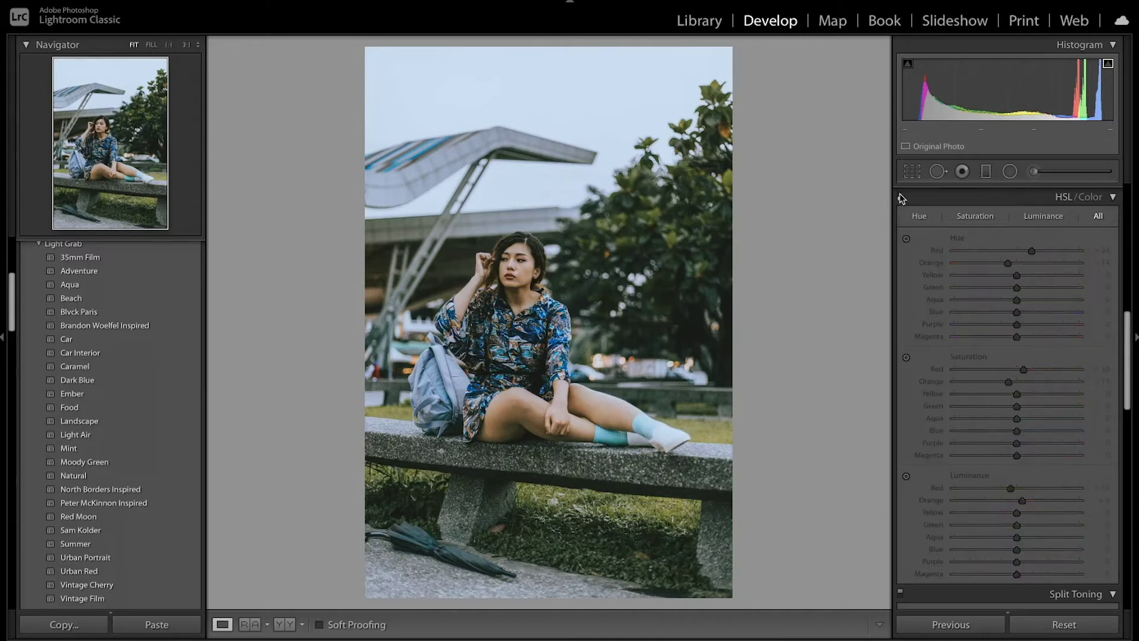
left_click(901, 196)
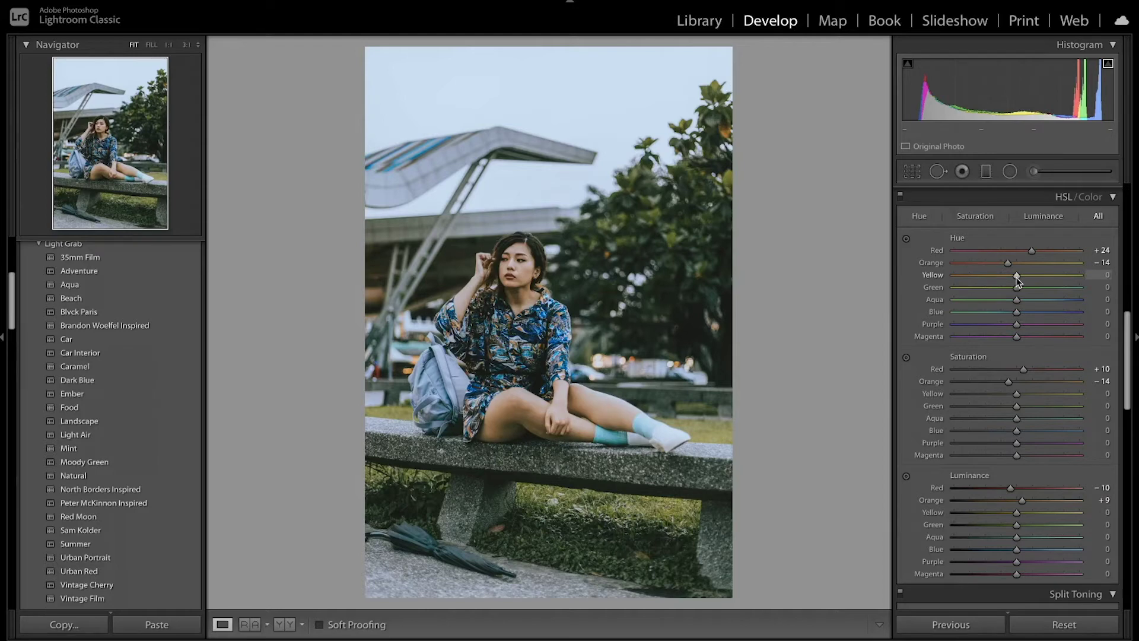
Set the hue of yellow to −35, green +55, aqua +48 and blue +23, and their saturation to −37, −22, −6 and −5
left_click_drag(1017, 279, 1034, 316)
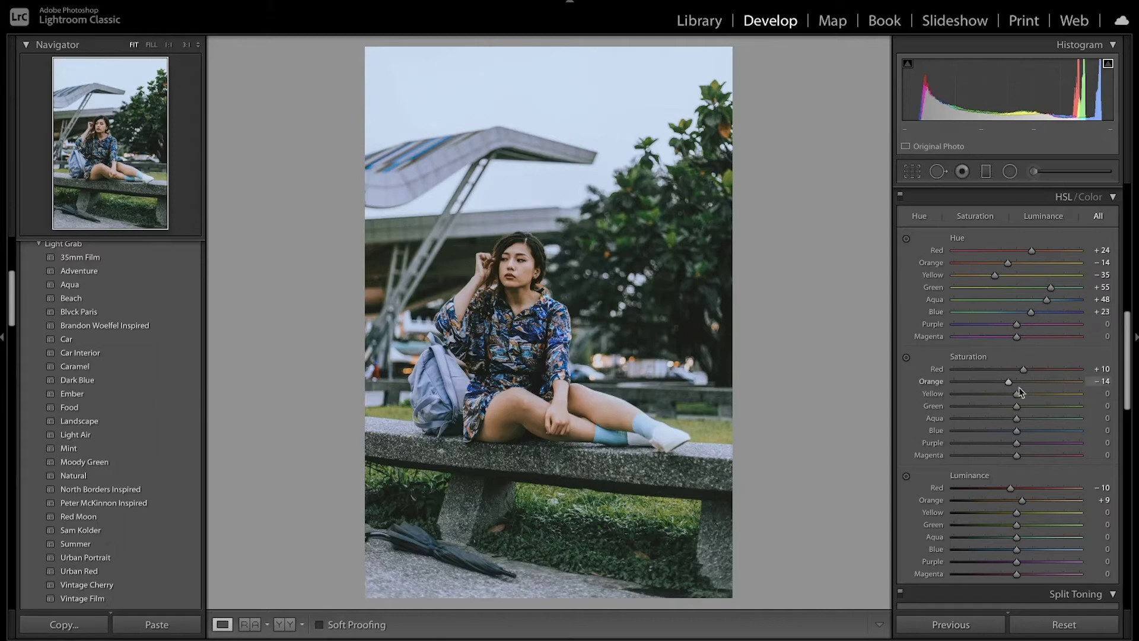
mouse_move(1018, 398)
left_mouse_down()
mouse_move(994, 398)
mouse_move(1005, 406)
left_mouse_up()
left_click_drag(1016, 418, 1013, 434)
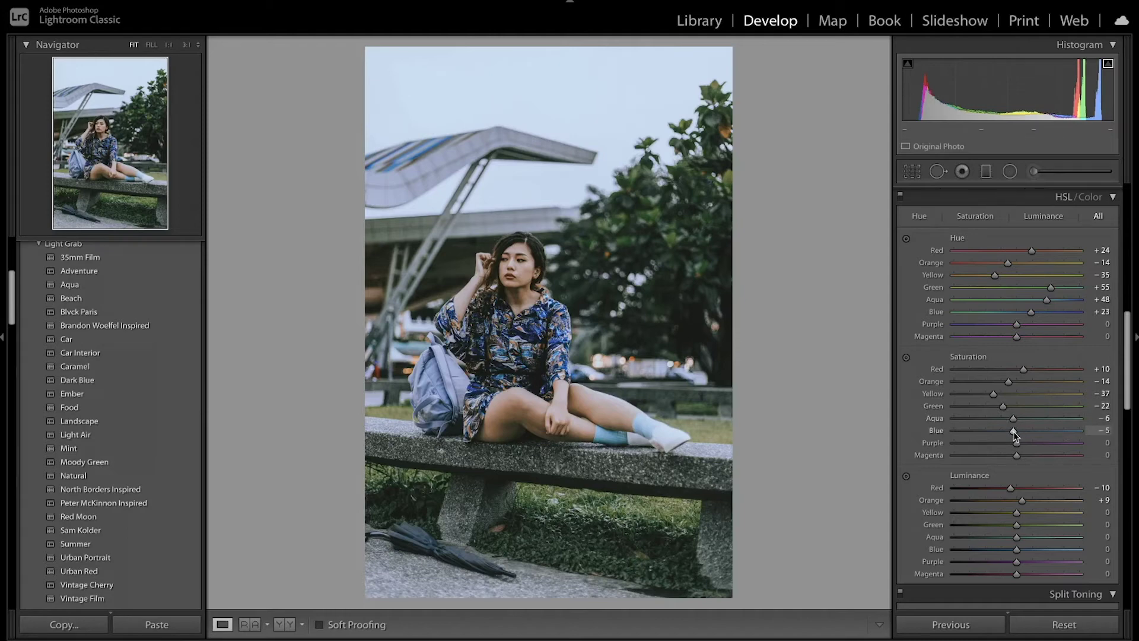
Set the HSL luminance of yellow to −35, green to −19, aqua to +12 and blue to +30
scroll(1014, 435, "down", 3)
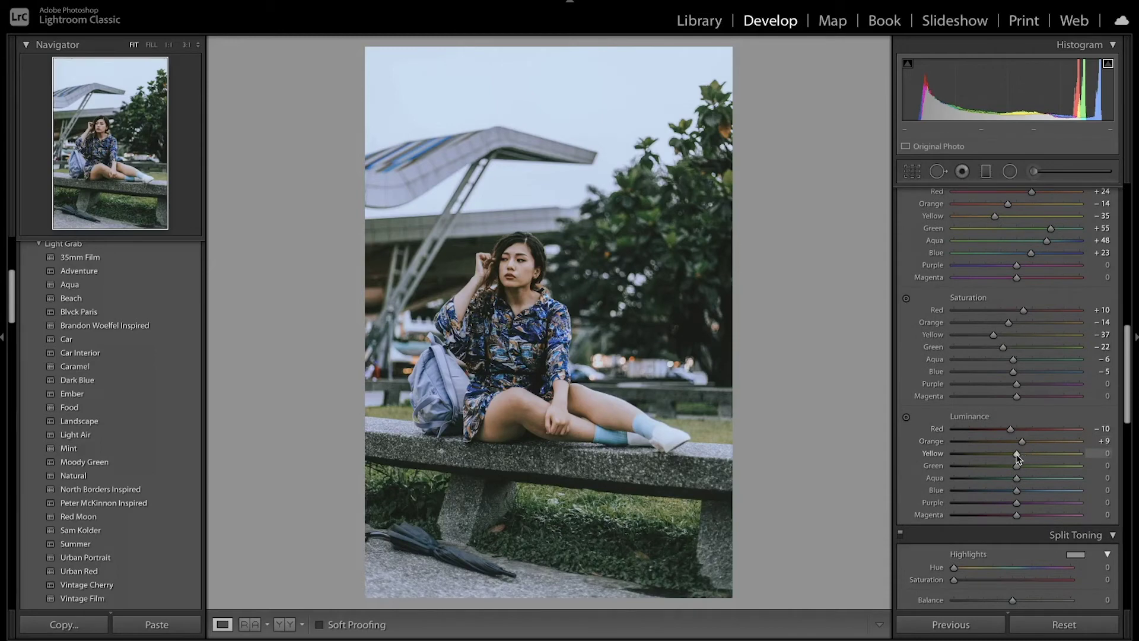
mouse_move(1017, 456)
left_mouse_down()
mouse_move(995, 456)
mouse_move(1006, 471)
left_mouse_up()
left_click_drag(1005, 469, 1005, 468)
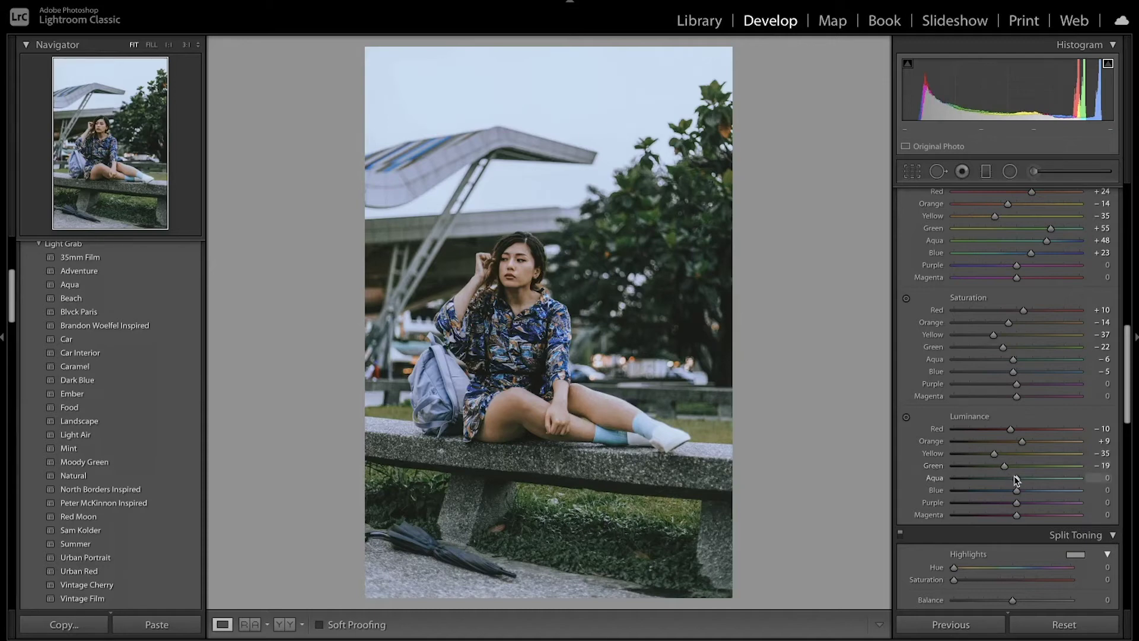
left_click_drag(1019, 478, 1029, 483)
left_click_drag(1019, 491, 1039, 492)
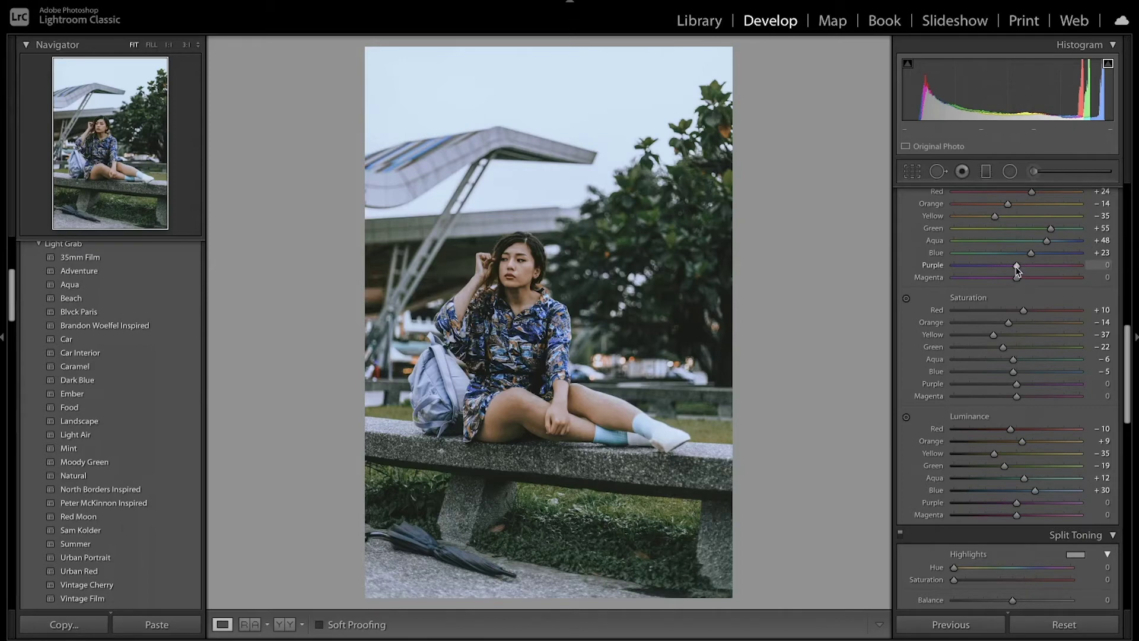
Set purple/magenta HSL values to hue −55/−26, saturation −23/+25 and luminance +16/−15, and compare the photo without the HSL adjustments
mouse_move(1017, 268)
left_mouse_down()
mouse_move(981, 269)
mouse_move(1011, 283)
mouse_move(1002, 285)
left_mouse_up()
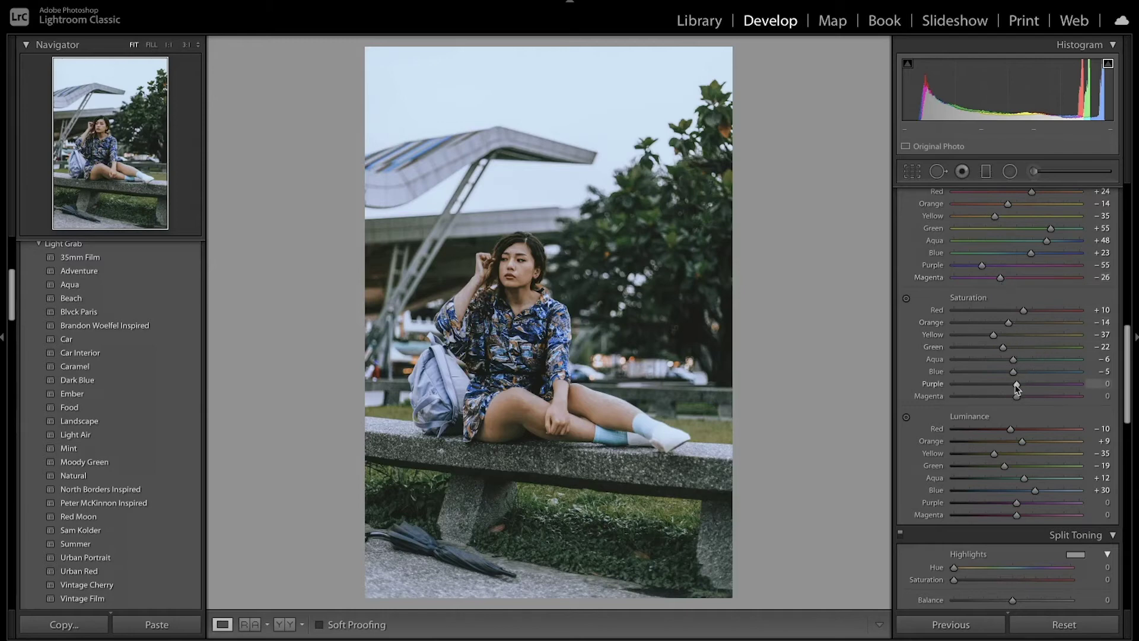
mouse_move(1017, 385)
left_mouse_down()
mouse_move(995, 386)
mouse_move(1032, 396)
left_mouse_up()
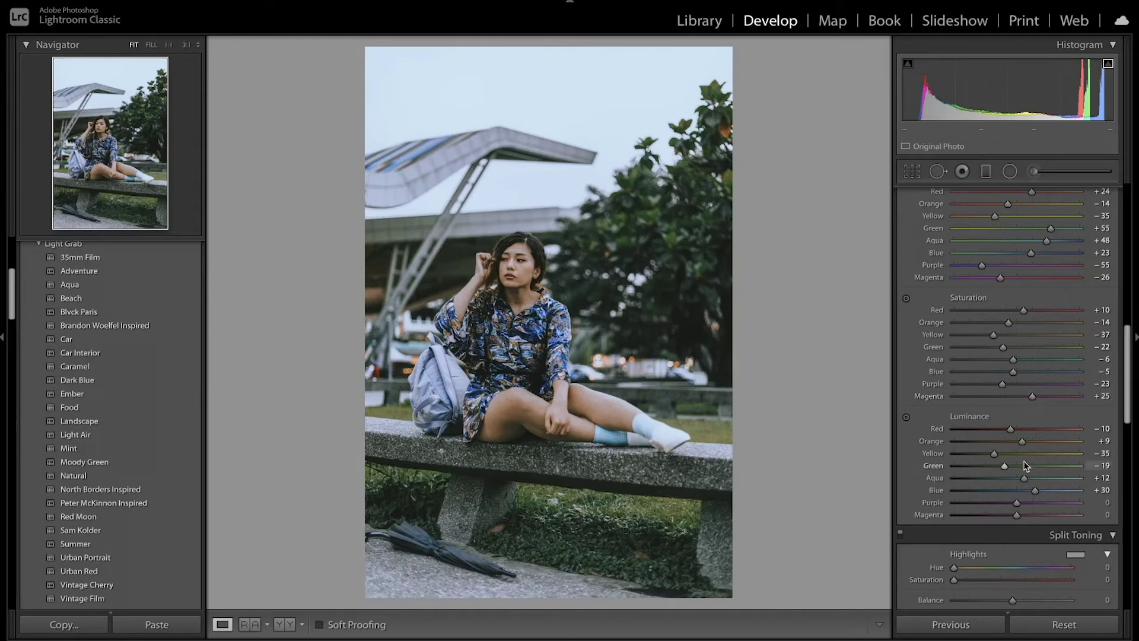
mouse_move(1017, 503)
left_mouse_down()
mouse_move(1027, 504)
mouse_move(1009, 518)
left_mouse_up()
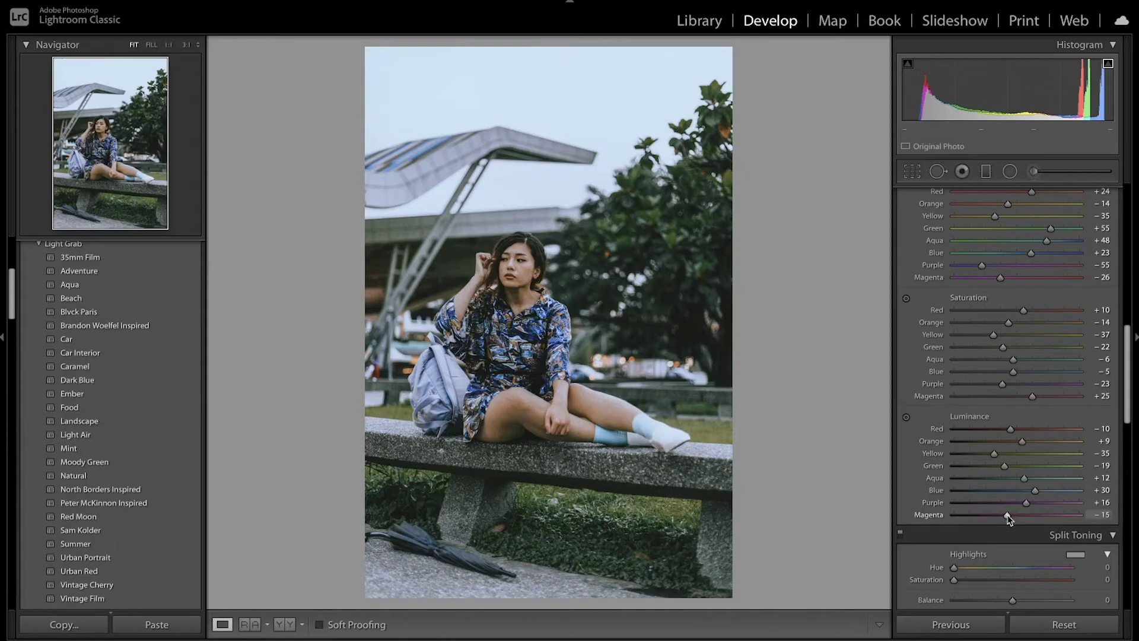
scroll(1016, 380, "up", 3)
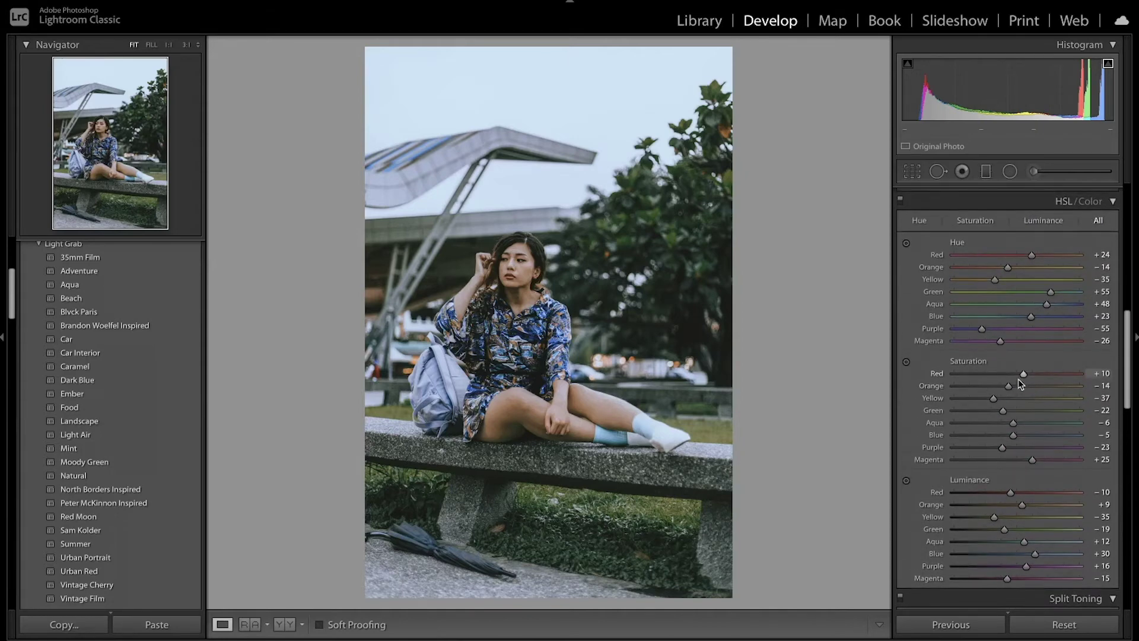
left_click(901, 202)
left_click(900, 202)
Split-tone the photo with highlights at hue 50 and saturation 16, and shadows at hue 195 and saturation 11
scroll(944, 301, "down", 5)
scroll(945, 302, "down", 3)
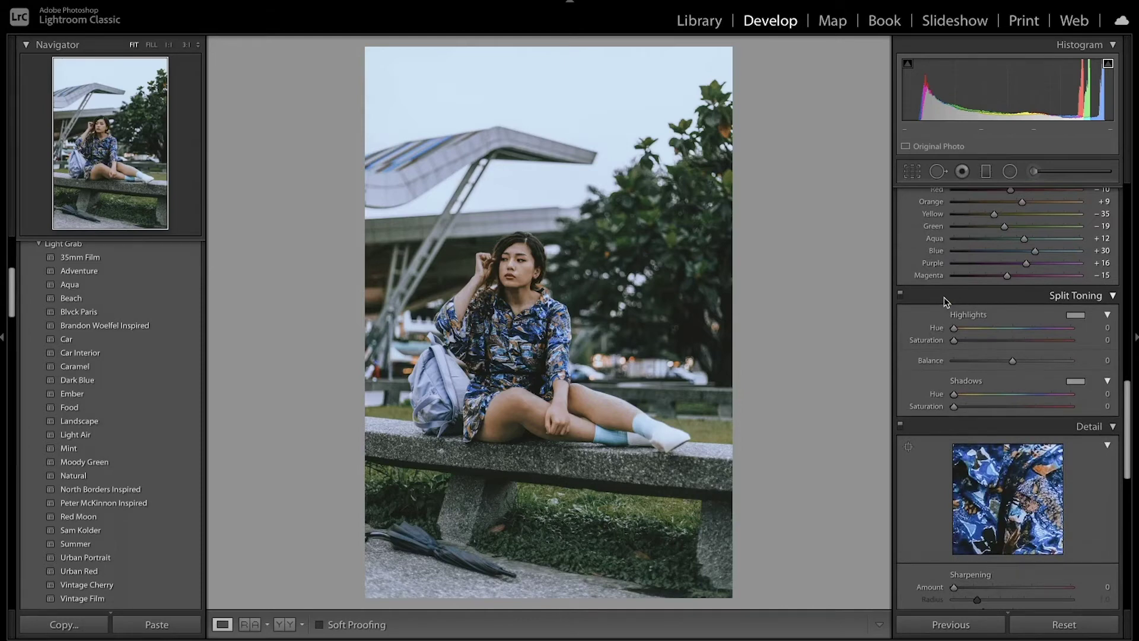
key("alt")
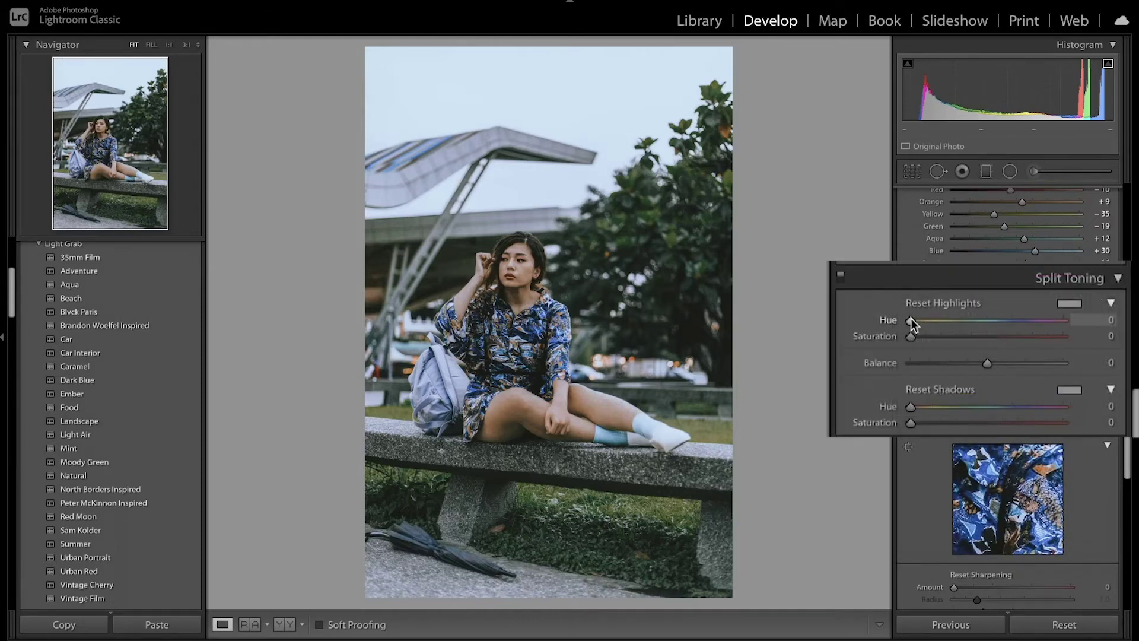
left_click_drag(912, 324, 934, 334)
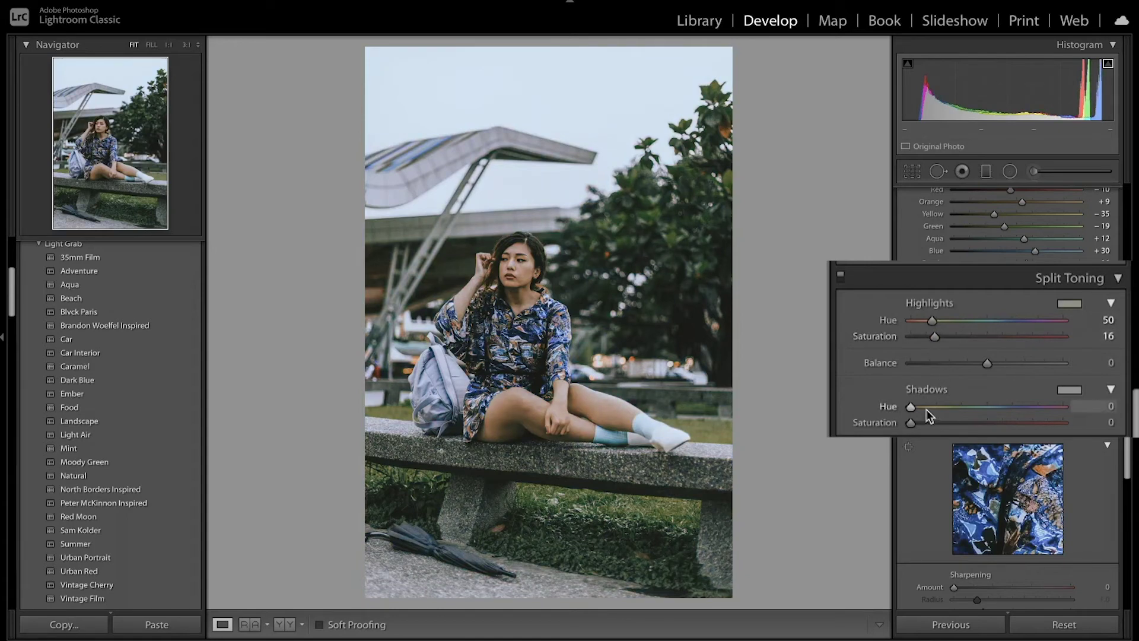
key("alt")
left_click_drag(911, 407, 993, 407)
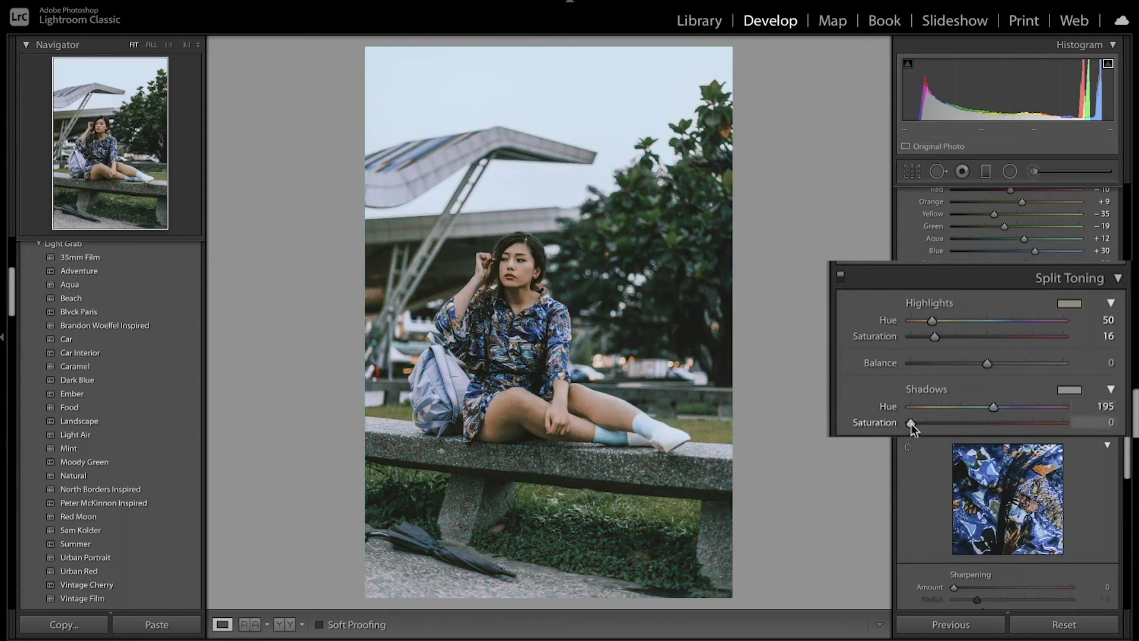
left_click_drag(923, 422, 928, 422)
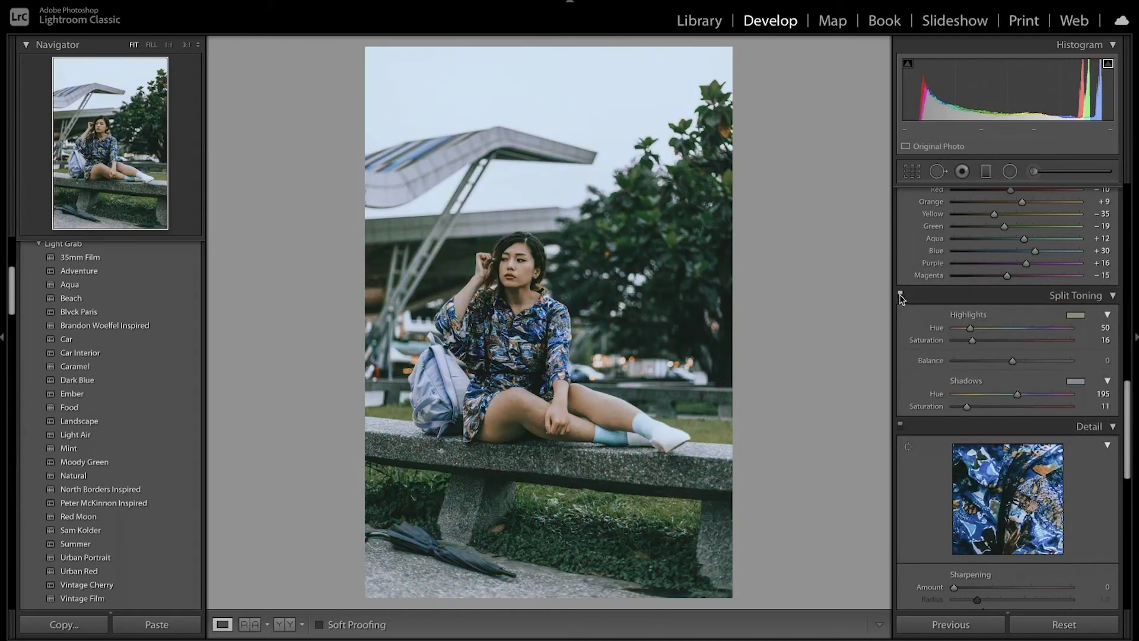
Set the sharpening amount to 20 and both luminance and color noise reduction to 2
scroll(928, 350, "down", 5)
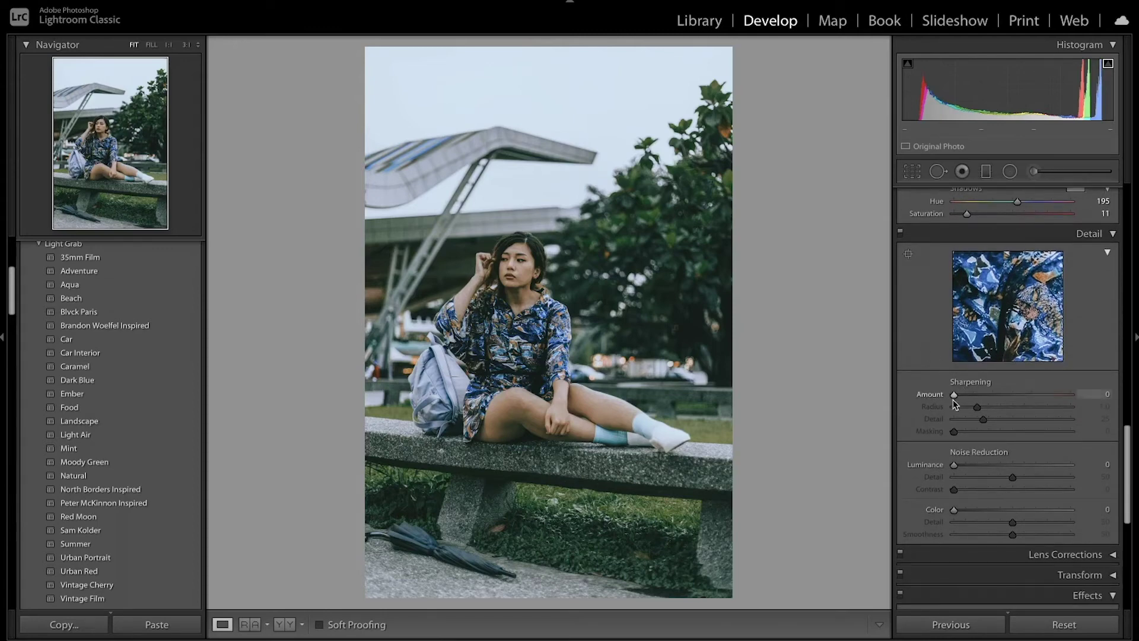
left_click_drag(955, 398, 970, 397)
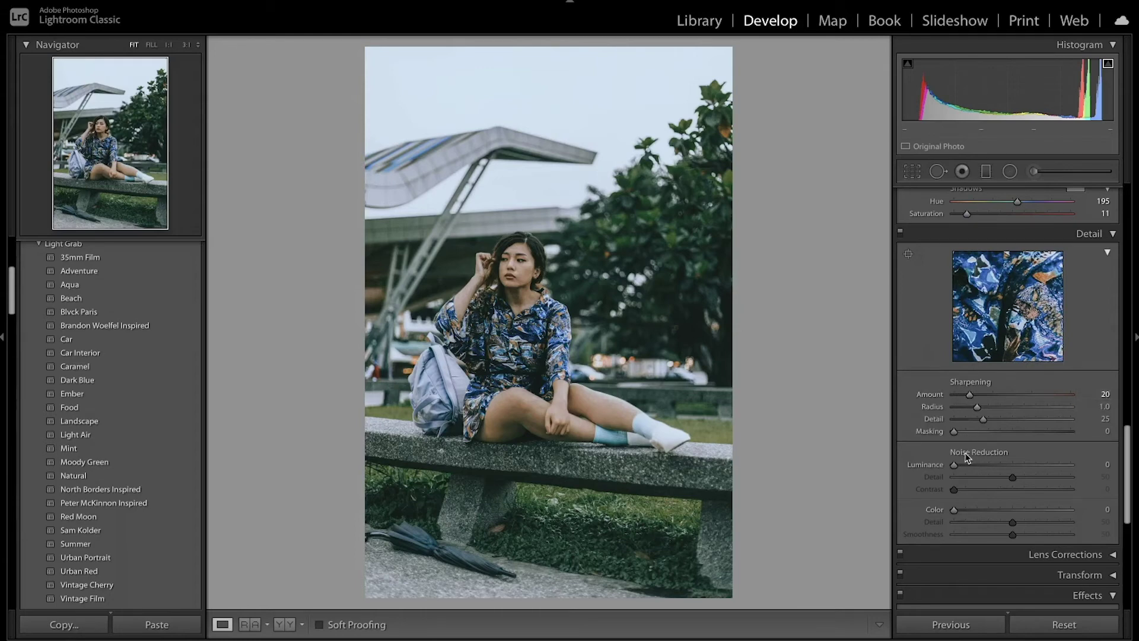
left_click_drag(955, 465, 958, 465)
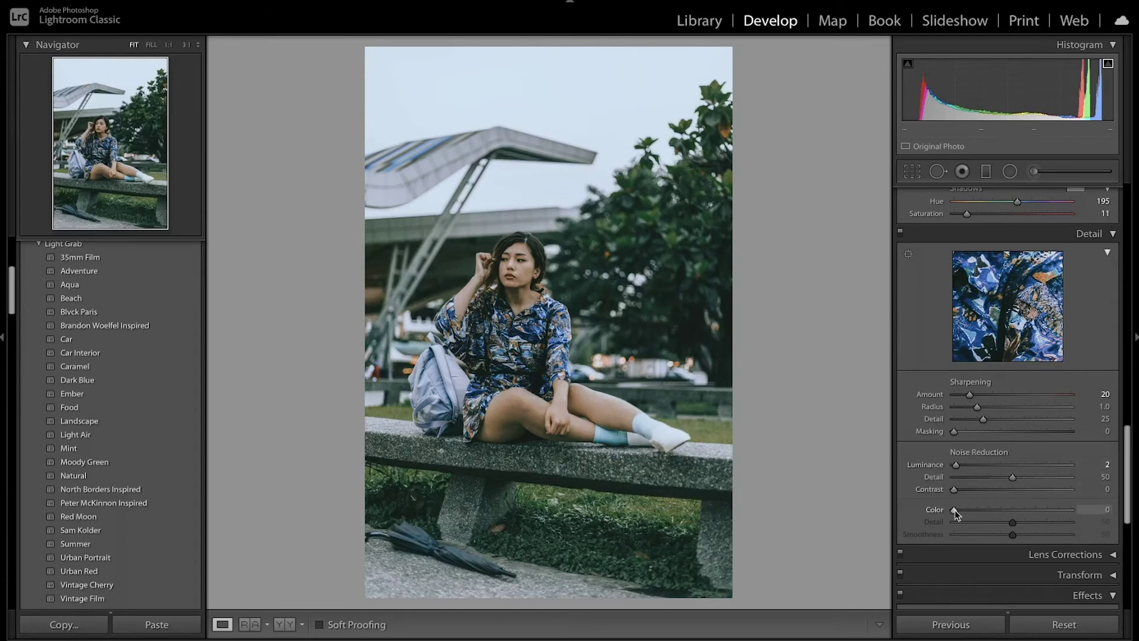
left_click_drag(955, 510, 958, 511)
Set the post-crop vignetting amount to −9 and the grain amount to 100
scroll(957, 512, "down", 8)
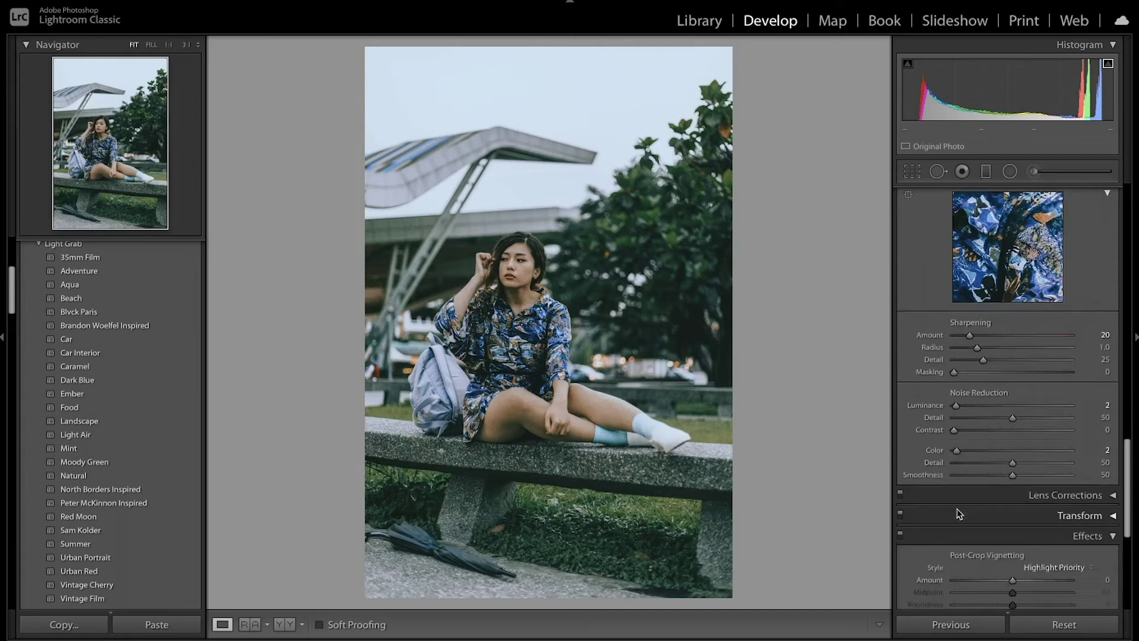
scroll(958, 513, "down", 2)
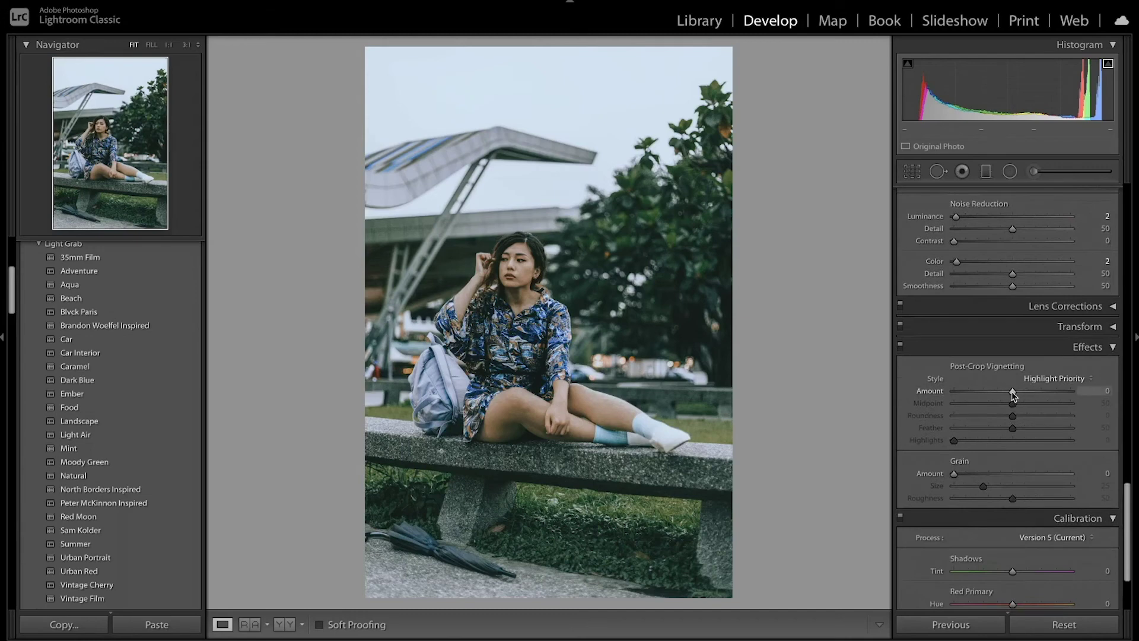
left_click_drag(1012, 392, 1011, 392)
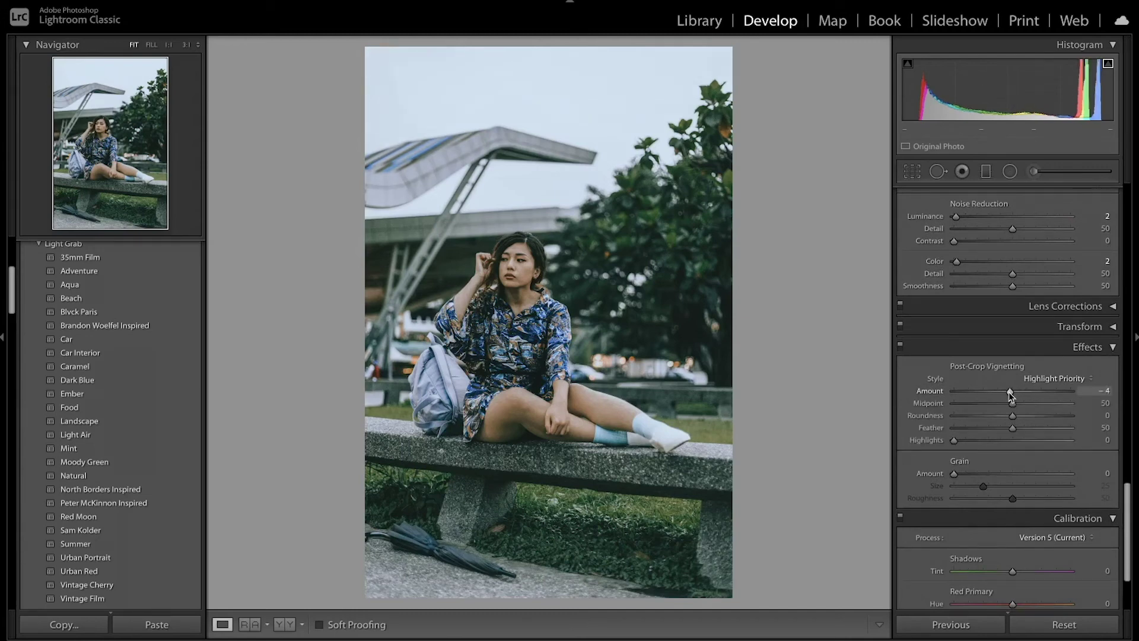
left_click_drag(1010, 394, 1007, 396)
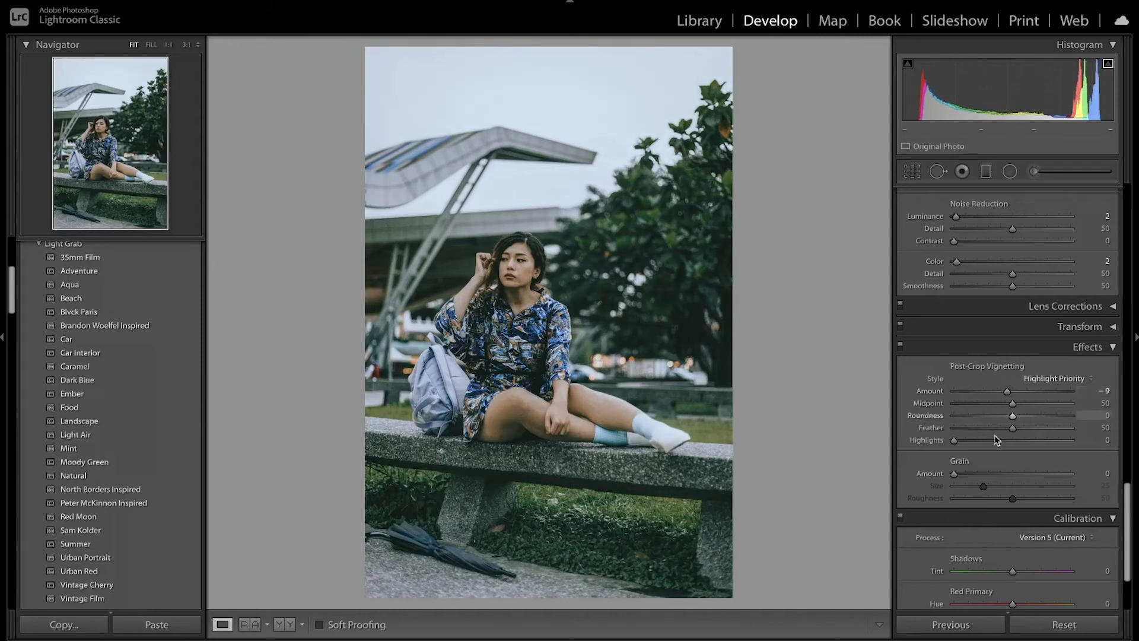
left_click_drag(958, 476, 1134, 478)
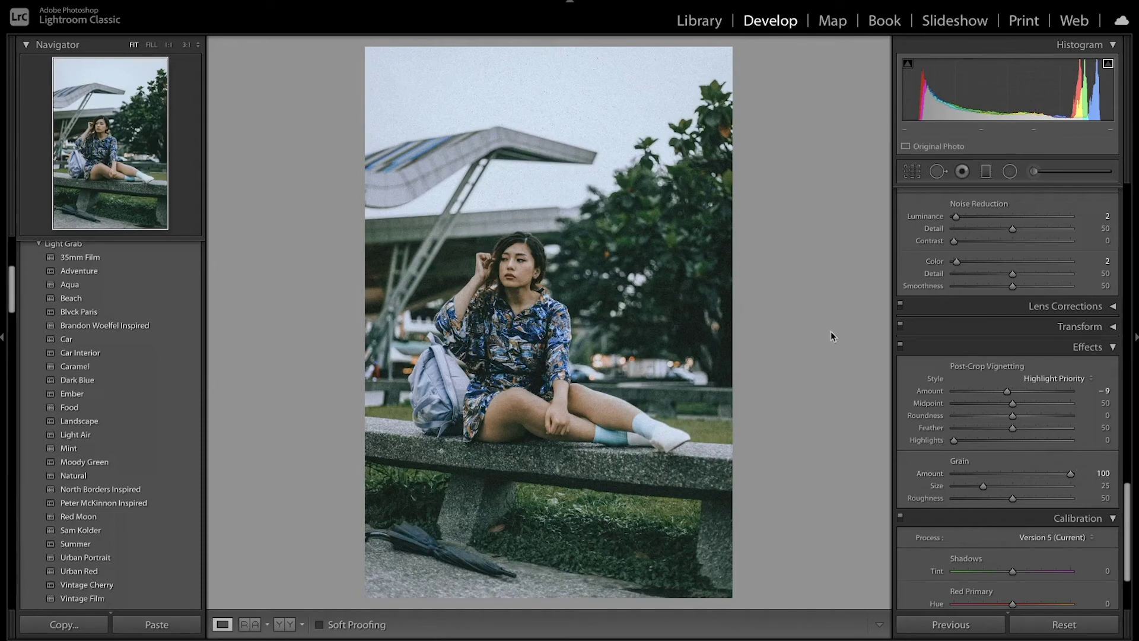
Lower the grain amount to 34 and compare the portrait up close with and without the effects
mouse_move(992, 475)
left_mouse_down()
mouse_move(980, 477)
mouse_move(996, 477)
left_mouse_up()
left_click(572, 274)
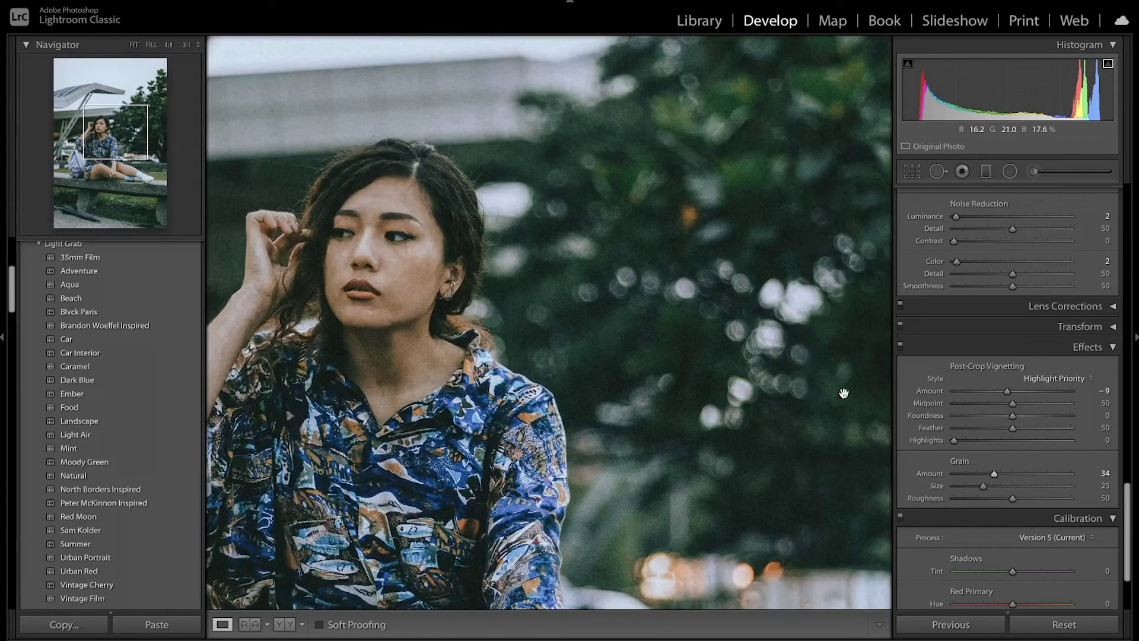
left_click(900, 347)
left_click(900, 346)
key("z")
Calibrate the red primary to hue −22 and saturation −19, and the green primary to hue −17 and saturation +18
scroll(944, 428, "down", 3)
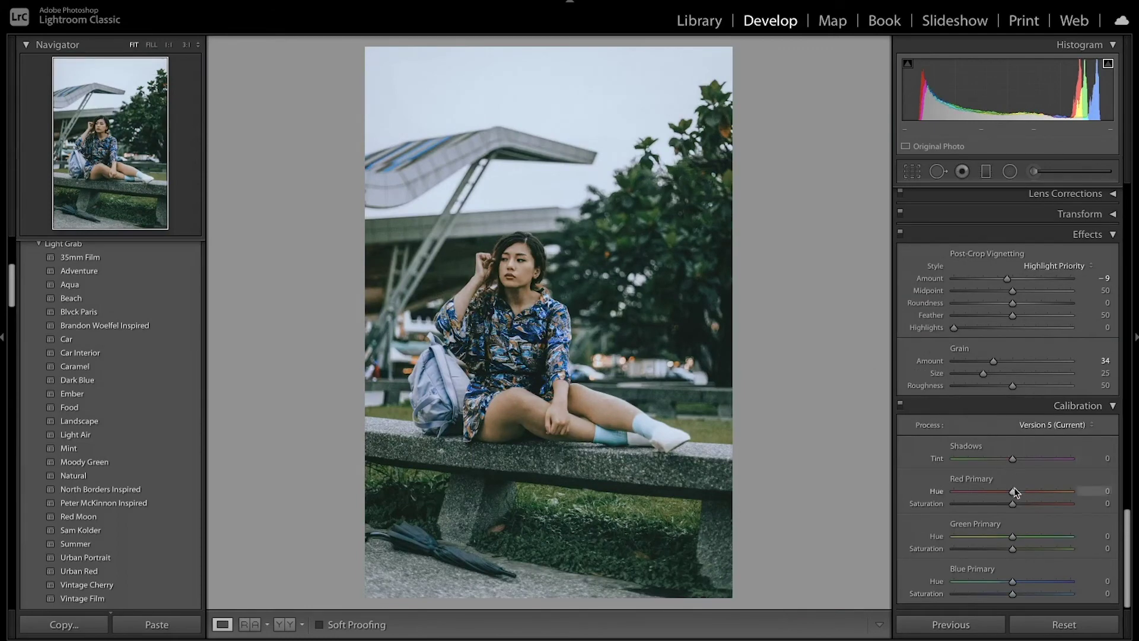
left_click_drag(1013, 495, 1003, 537)
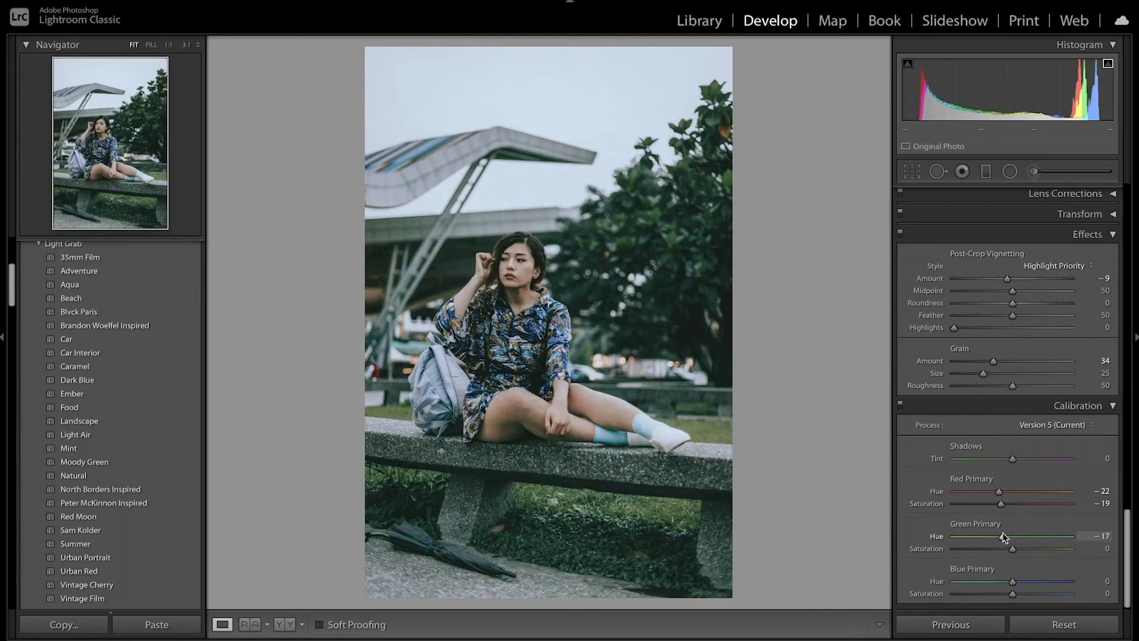
left_click_drag(1012, 549, 1025, 552)
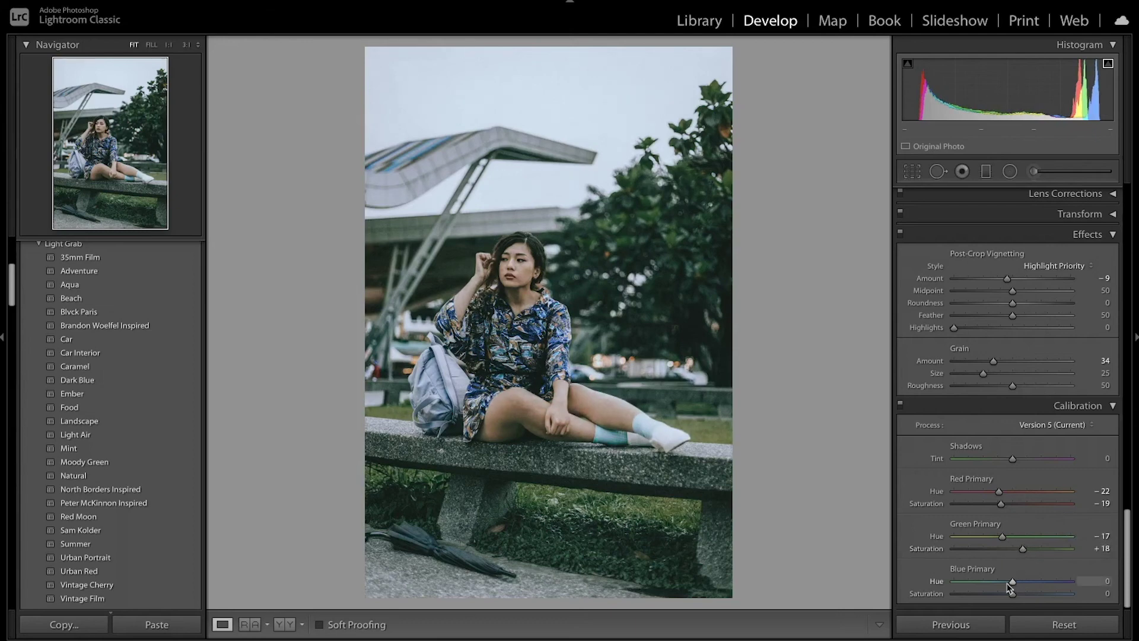
Calibrate the blue primary to hue −12 and saturation +13, and compare the photo without the calibration
mouse_move(1012, 582)
left_mouse_down()
mouse_move(965, 583)
mouse_move(1069, 576)
mouse_move(1004, 582)
mouse_move(1021, 596)
left_mouse_up()
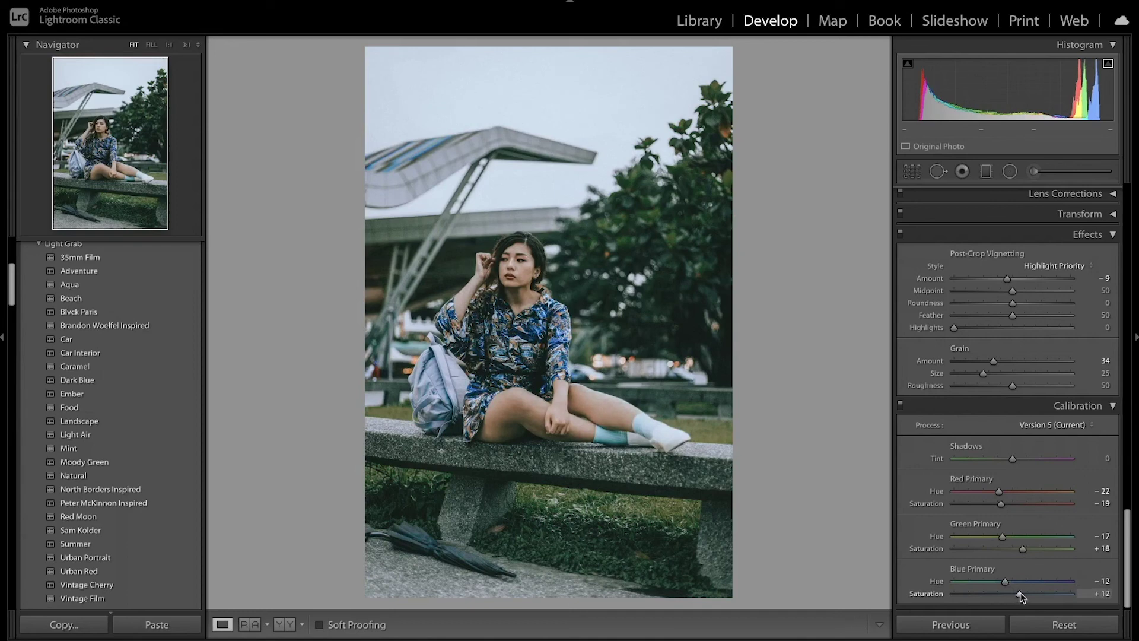
left_click(900, 406)
left_click(900, 406)
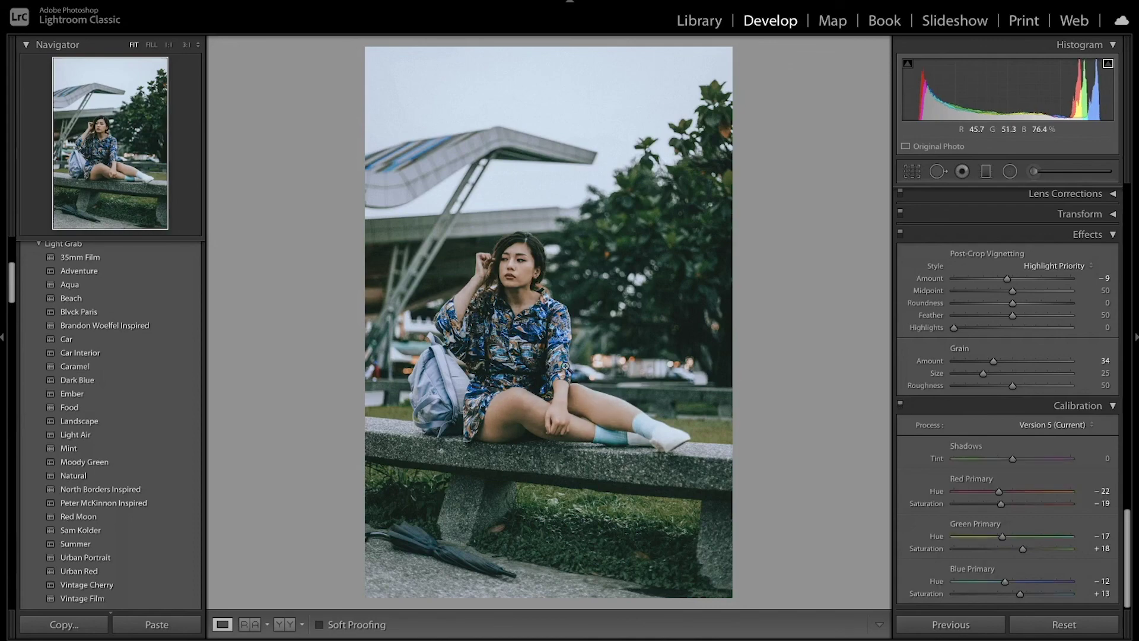
Compare the edited portrait with its unedited before version, and return to the edited view
scroll(1042, 405, "up", 20)
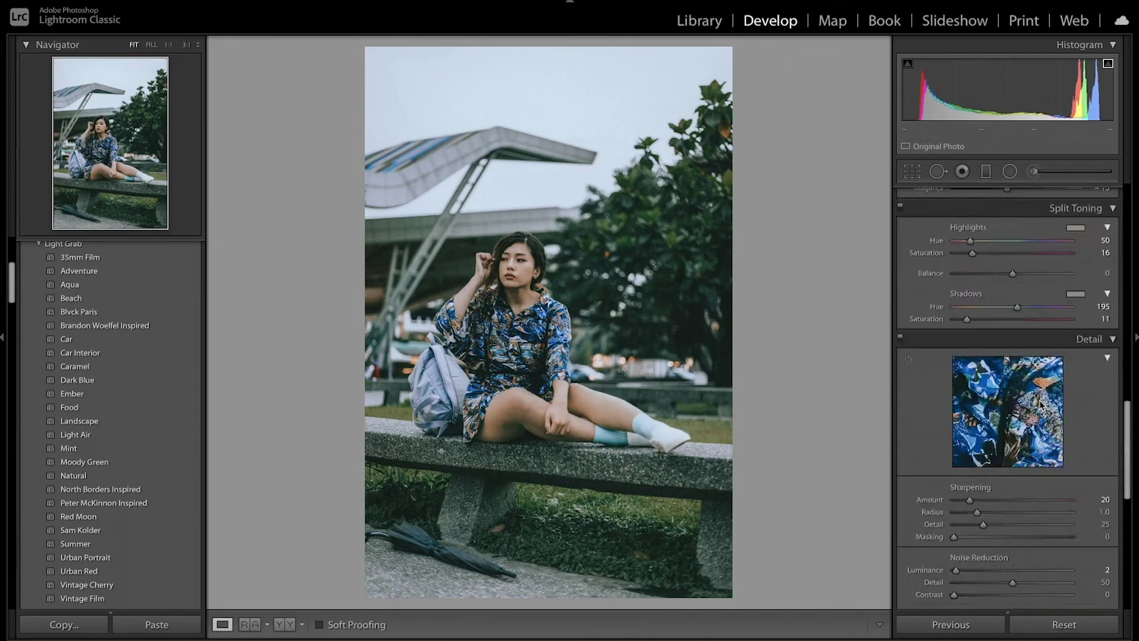
scroll(1043, 405, "up", 3)
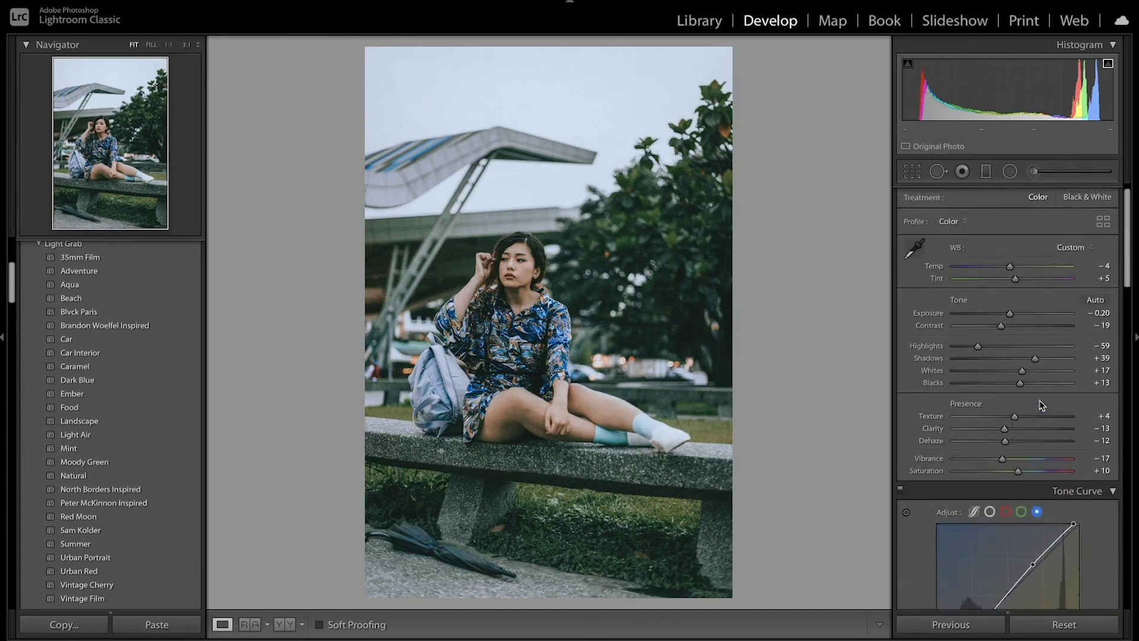
key("backslash")
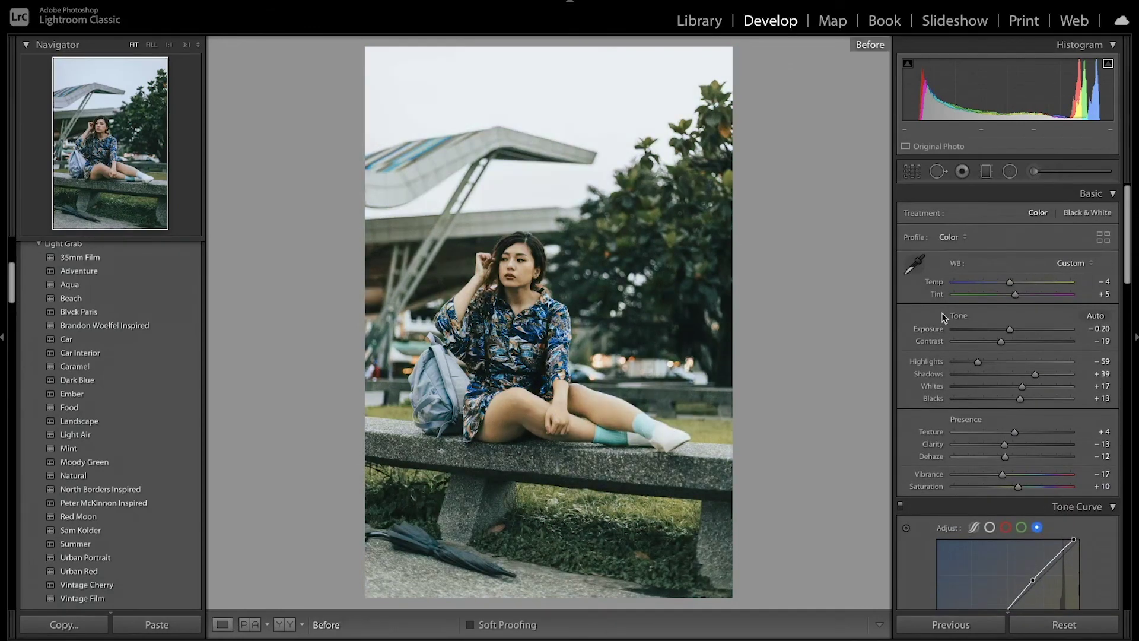
key("backslash")
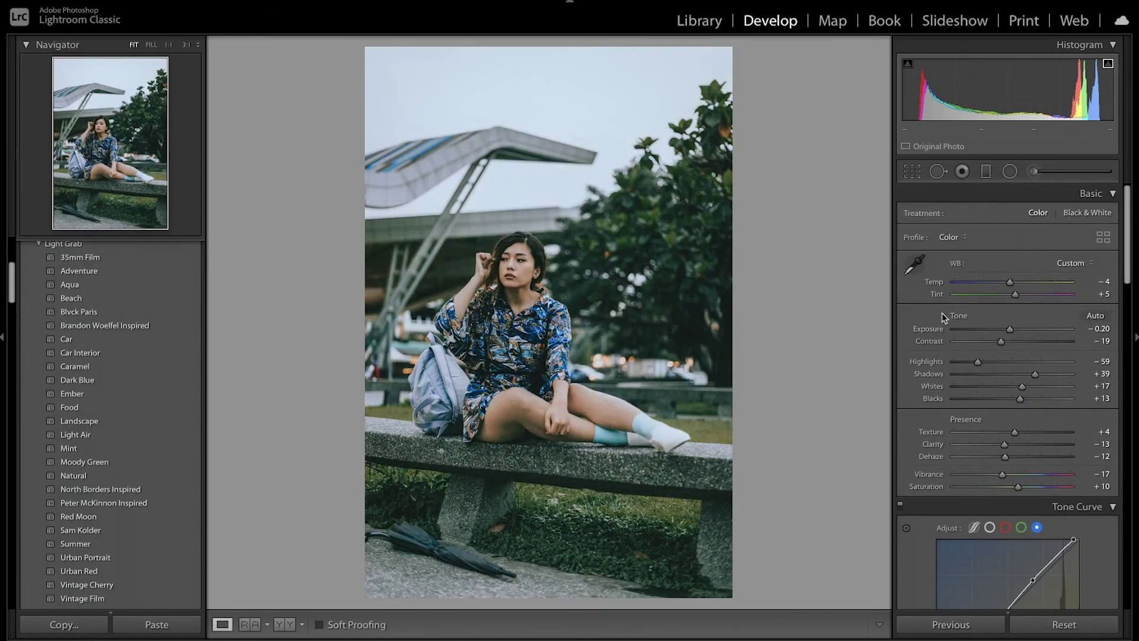